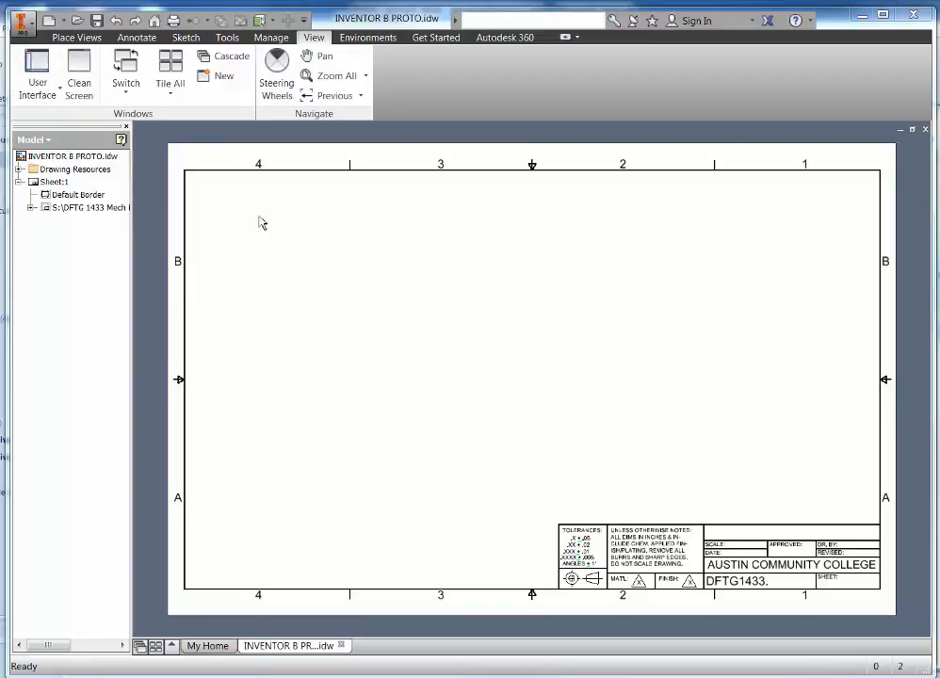
- Start a base view of the Bracket 1433.ipt part and set its orientation to Top
left_click(80, 37)
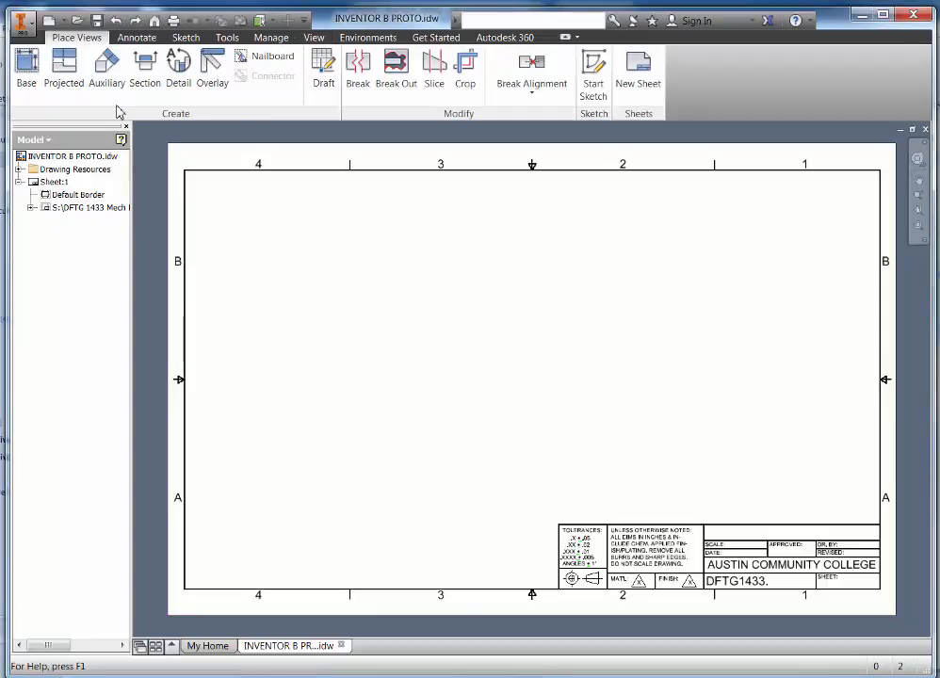
left_click(26, 68)
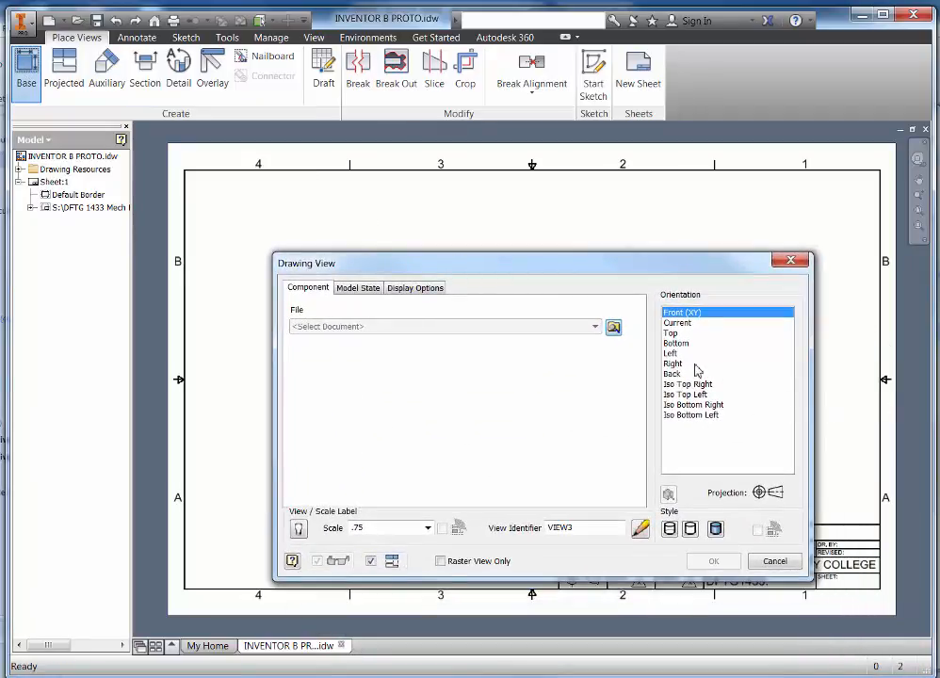
left_click(613, 326)
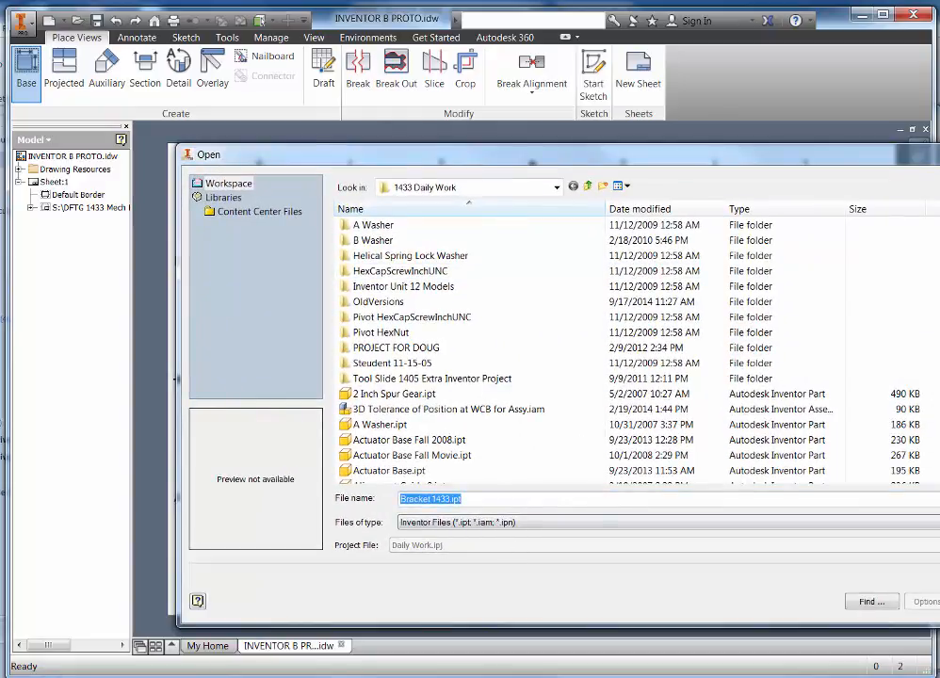
key("Escape")
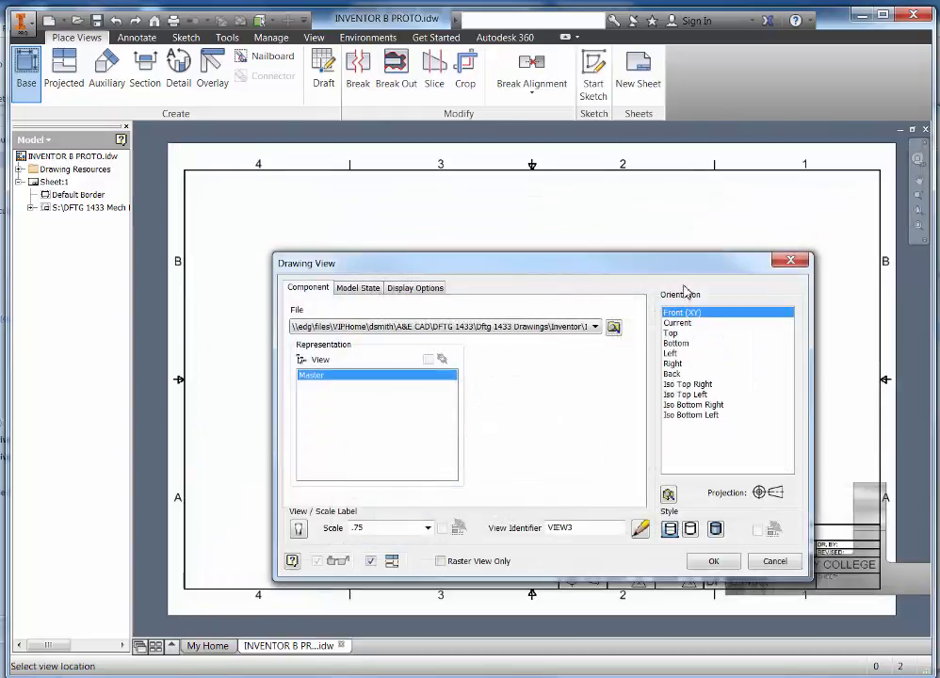
left_click_drag(663, 264, 274, 190)
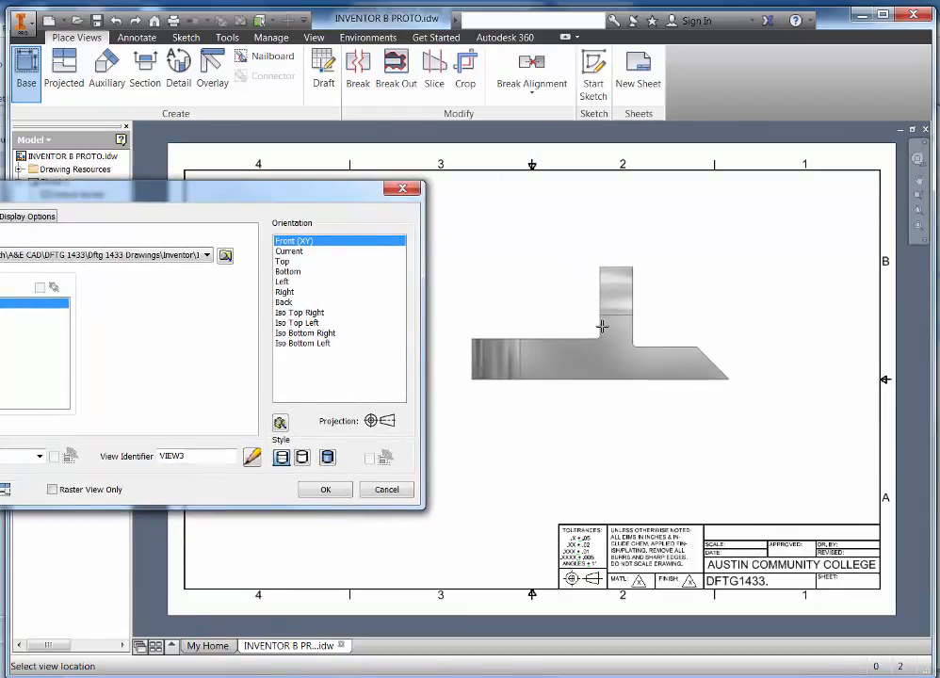
left_click(287, 262)
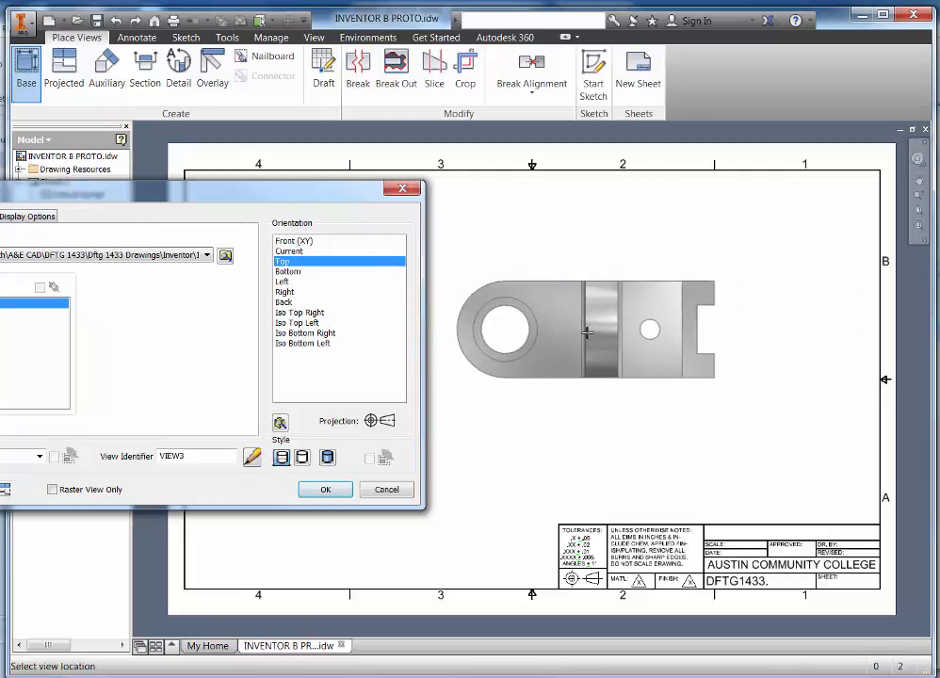
- Place the bracket's top view at .75 scale in the upper-left area of the sheet
mouse_move(357, 196)
left_mouse_down()
mouse_move(469, 403)
mouse_move(635, 424)
left_mouse_up()
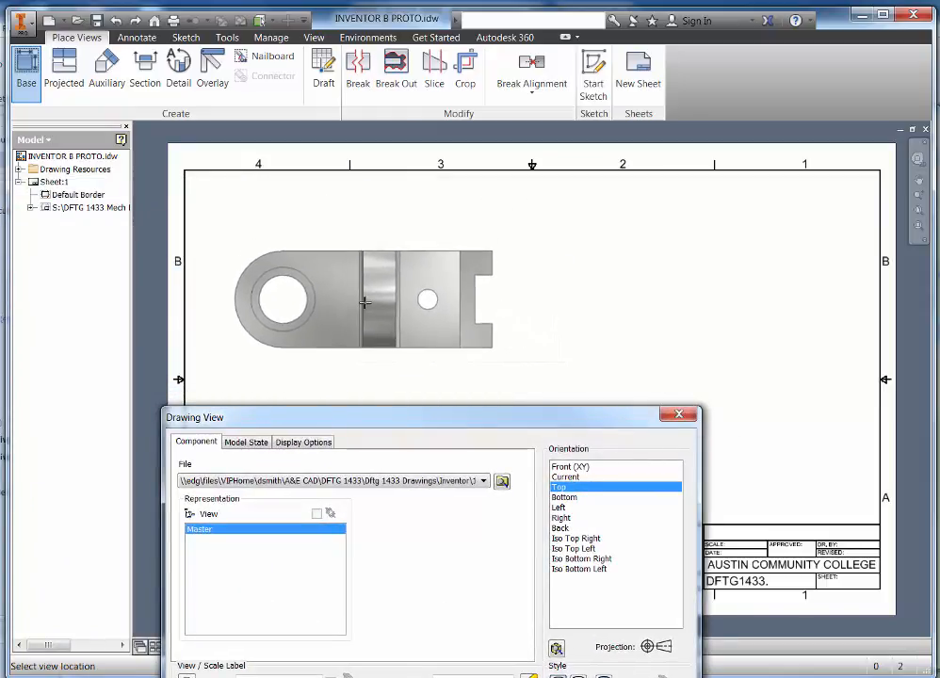
left_click_drag(348, 423, 357, 257)
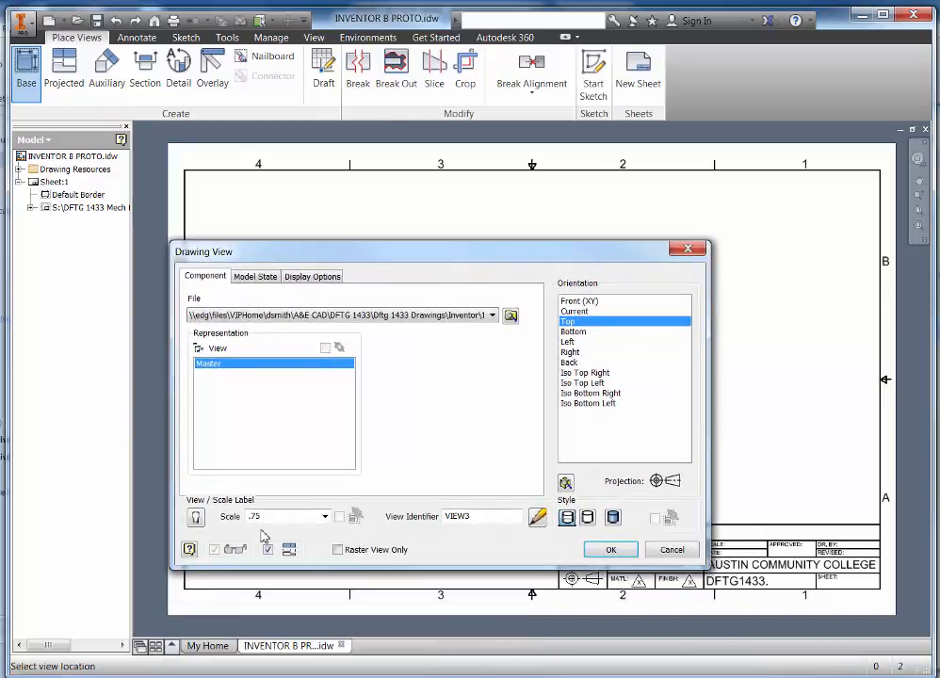
left_click_drag(268, 516, 228, 516)
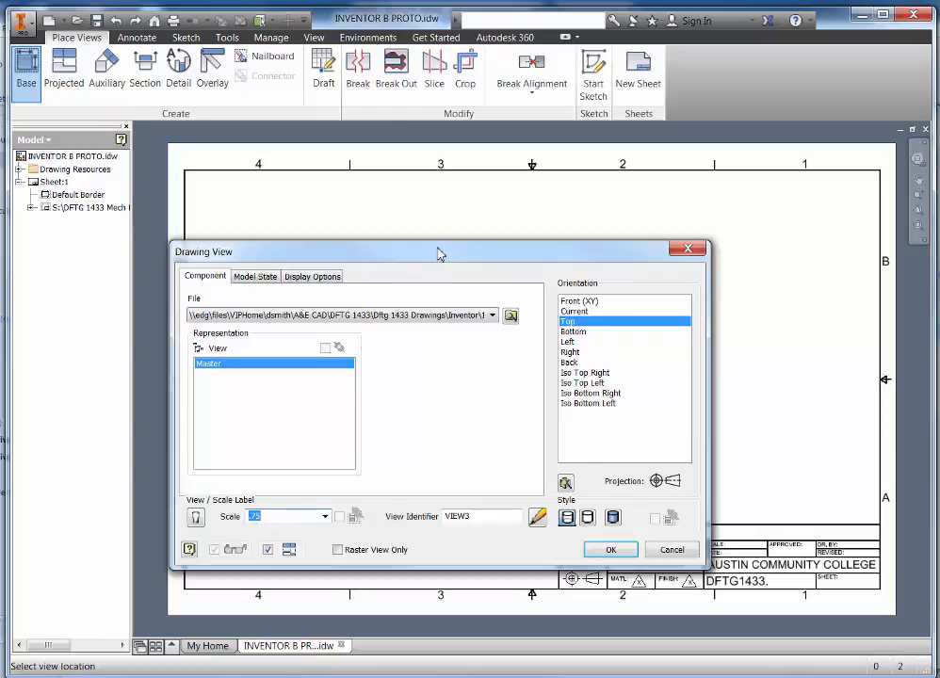
left_click_drag(440, 255, 440, 408)
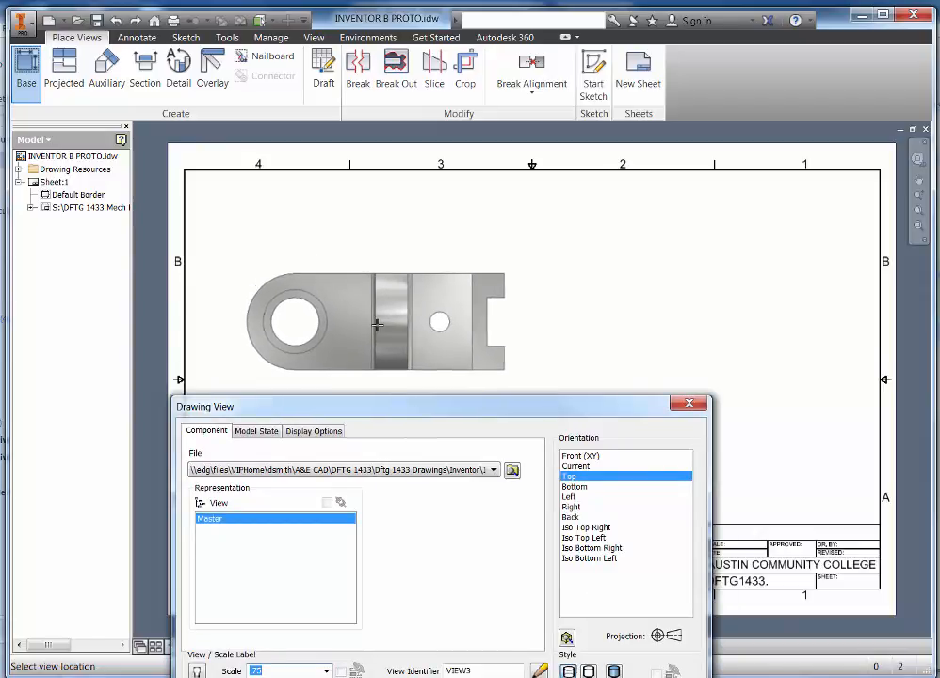
left_click(379, 314)
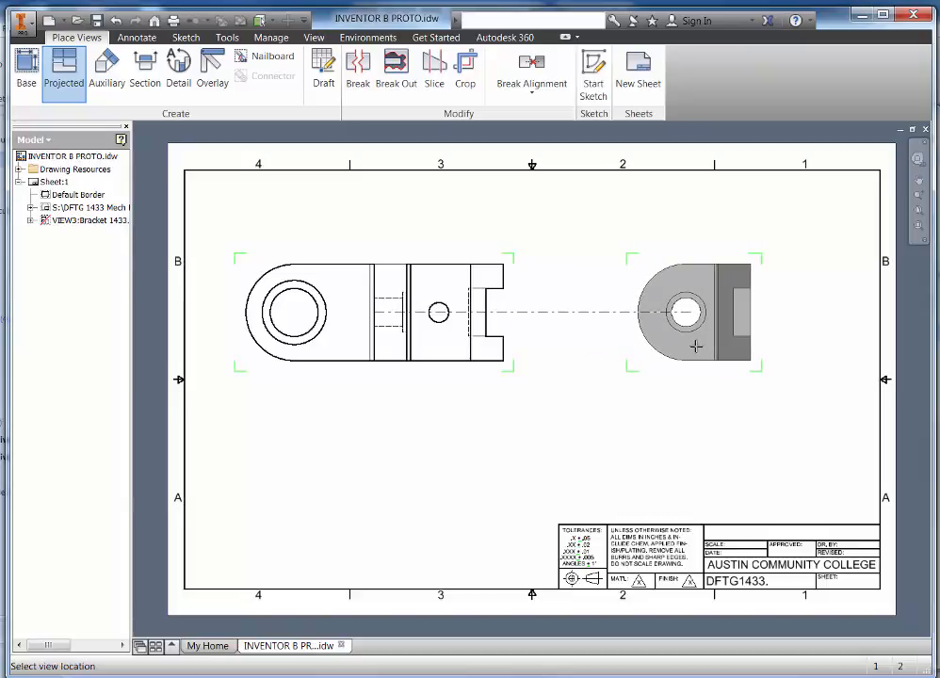
- Create a projected side view to the right of the bracket's top view
left_click(696, 347)
right_click(695, 347)
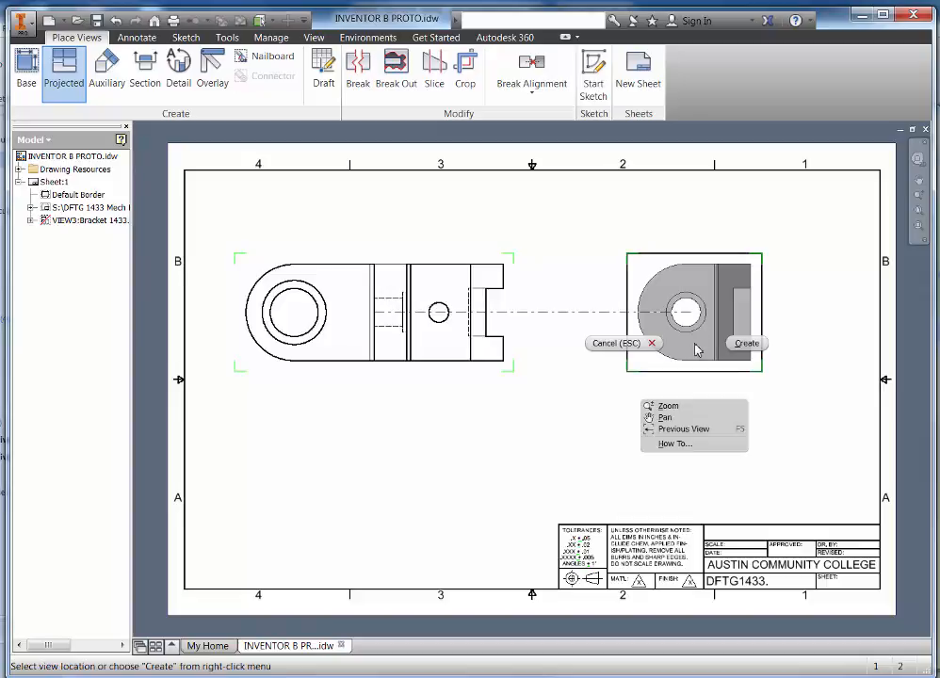
left_click(759, 347)
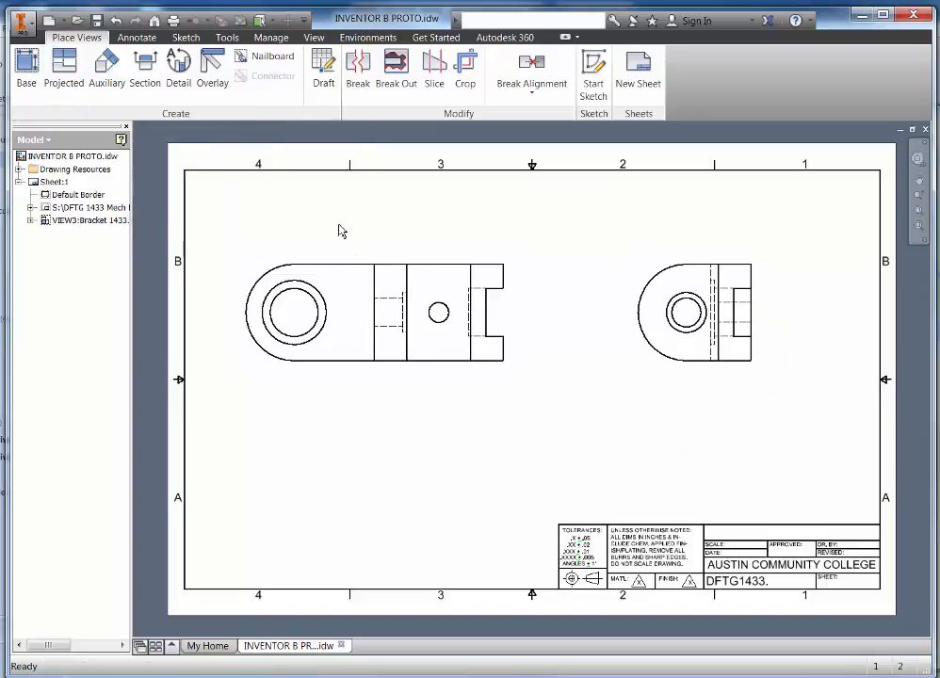
- Move the top view higher and further right on the sheet, leaving room for another view below it
left_click_drag(429, 260, 443, 216)
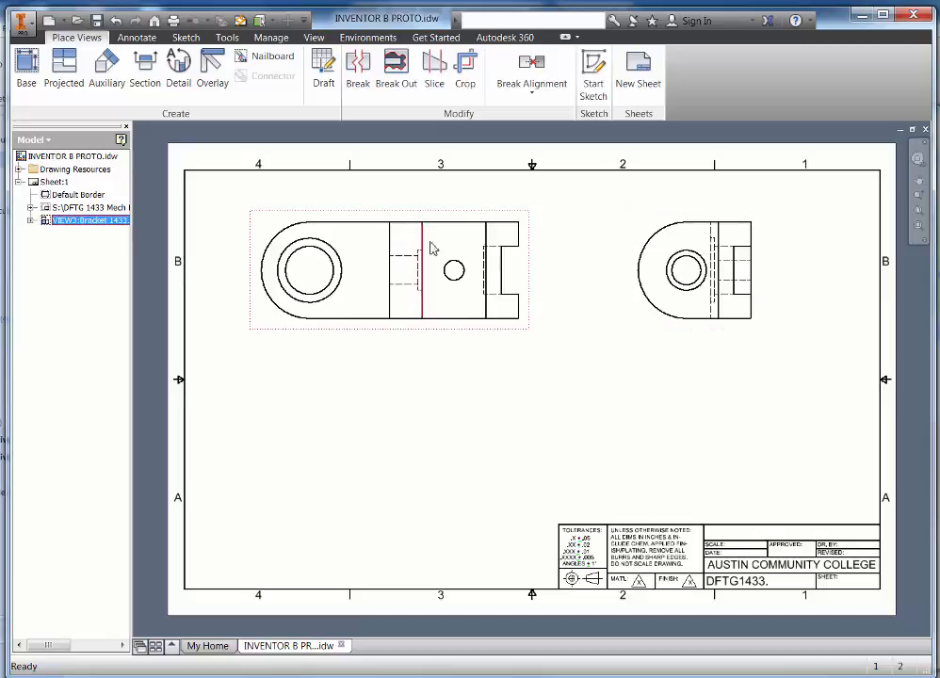
left_click_drag(481, 214, 498, 236)
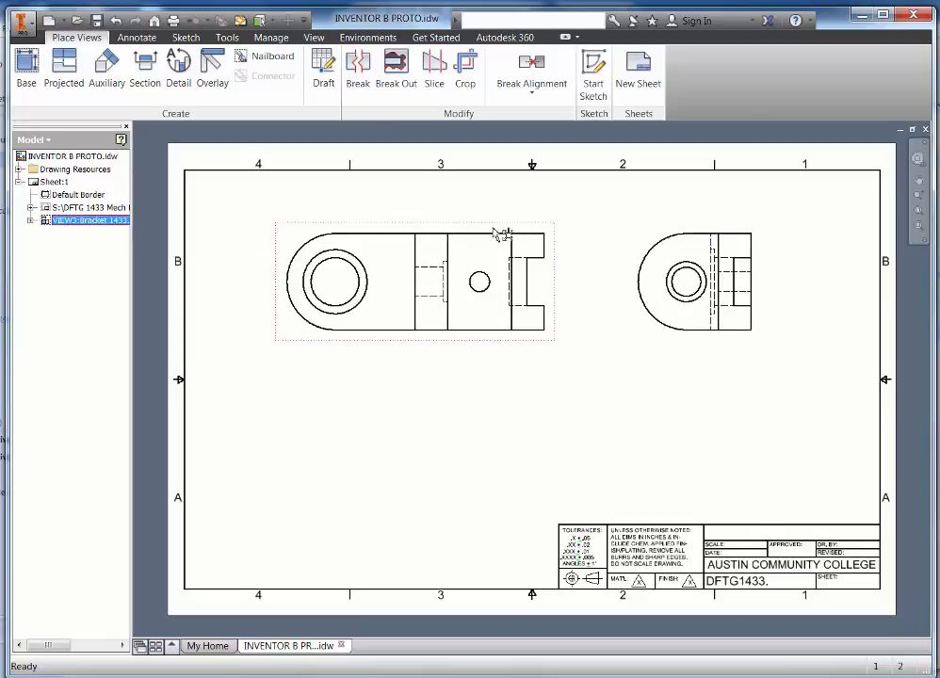
left_click(316, 195)
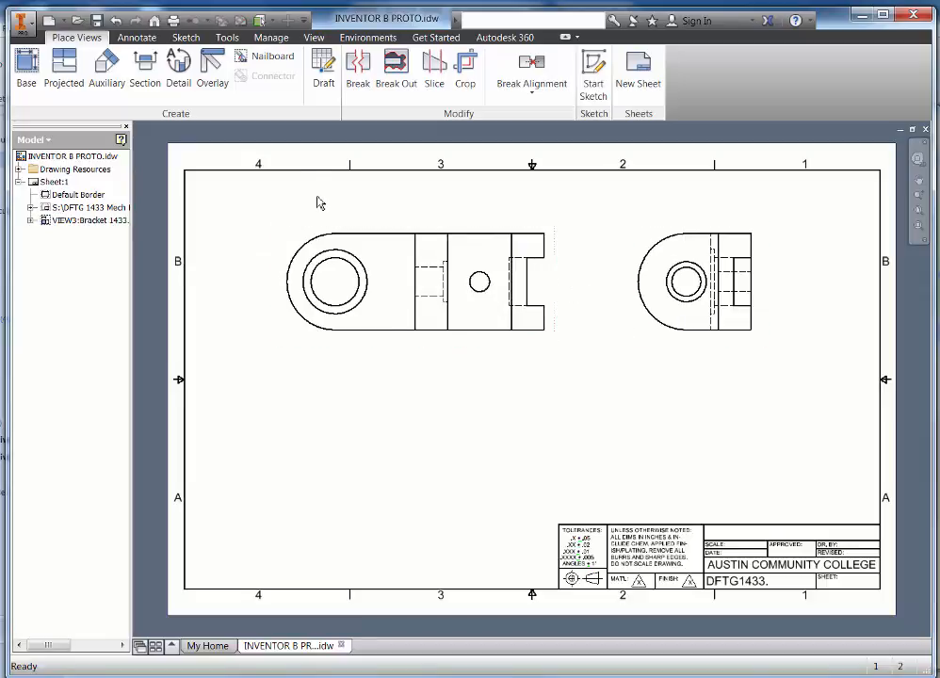
- Draw a horizontal section line through the hole centers of the top view, extending past both ends of the bracket
left_click(292, 245)
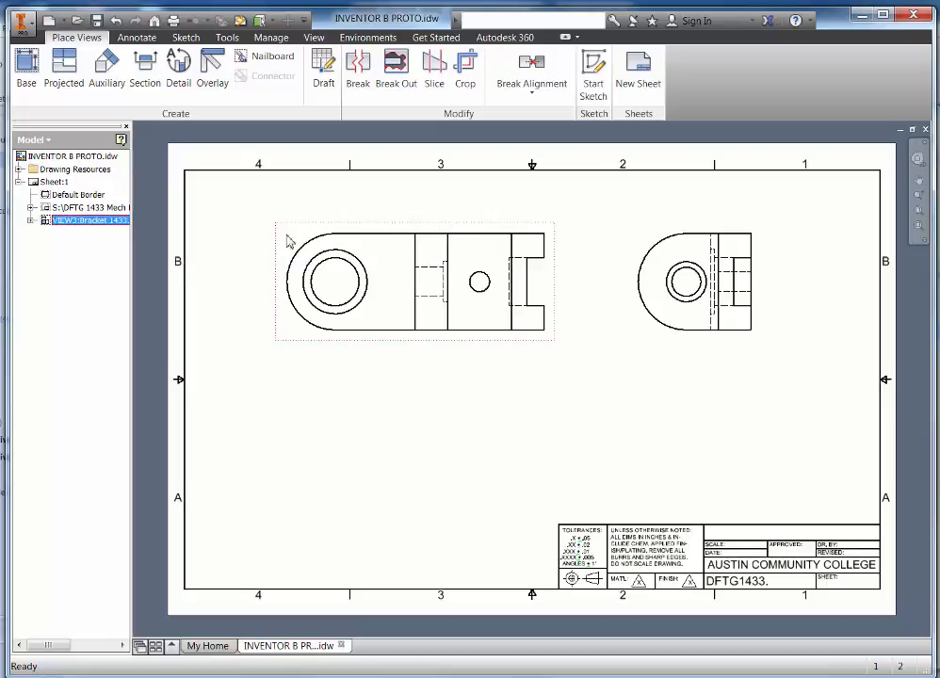
left_click(145, 68)
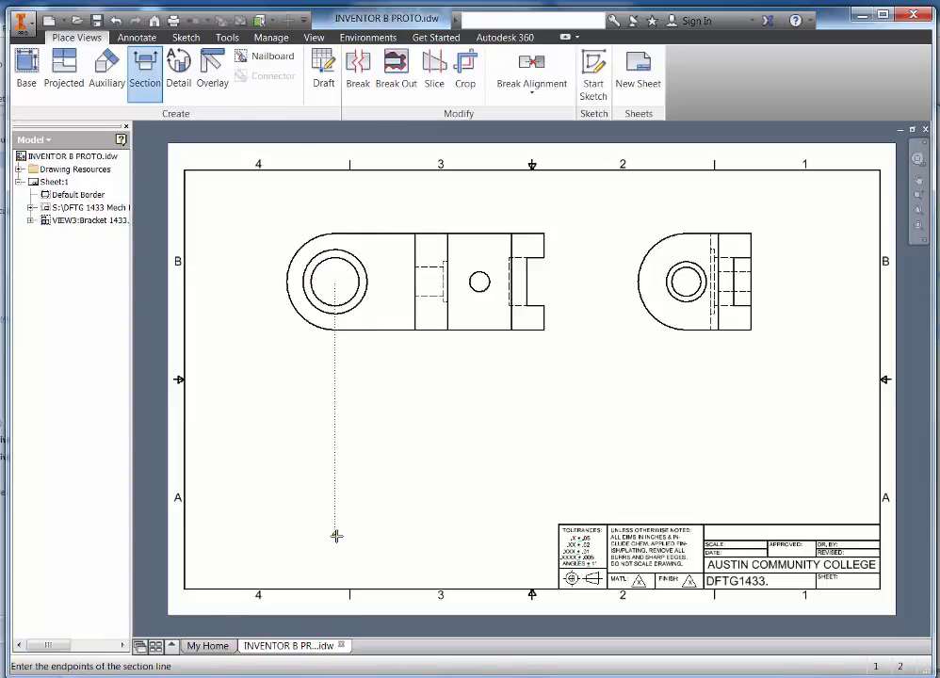
left_click(336, 280)
left_click(259, 282)
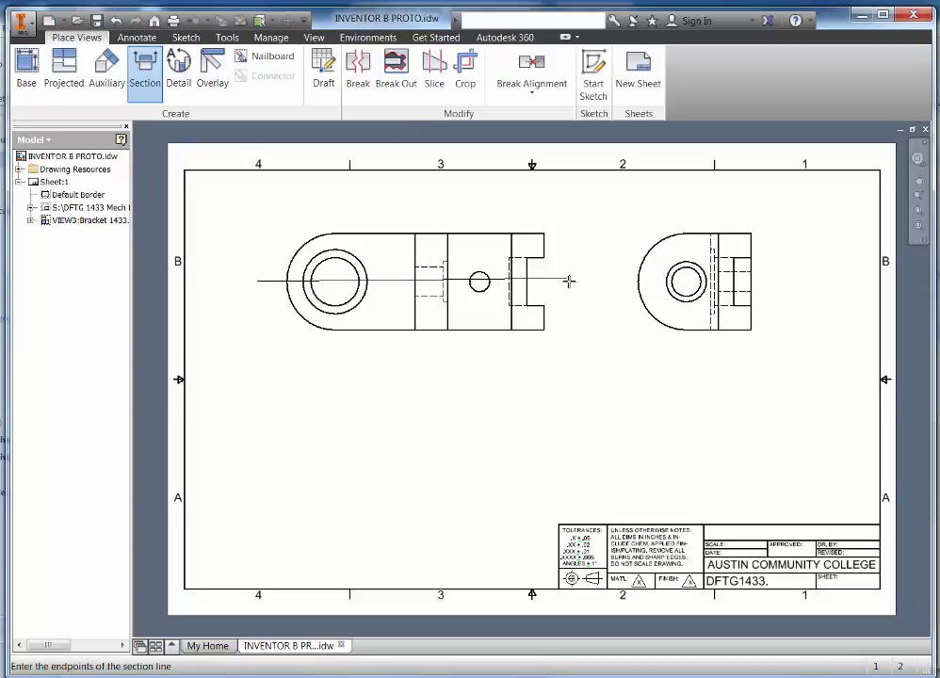
left_click(570, 281)
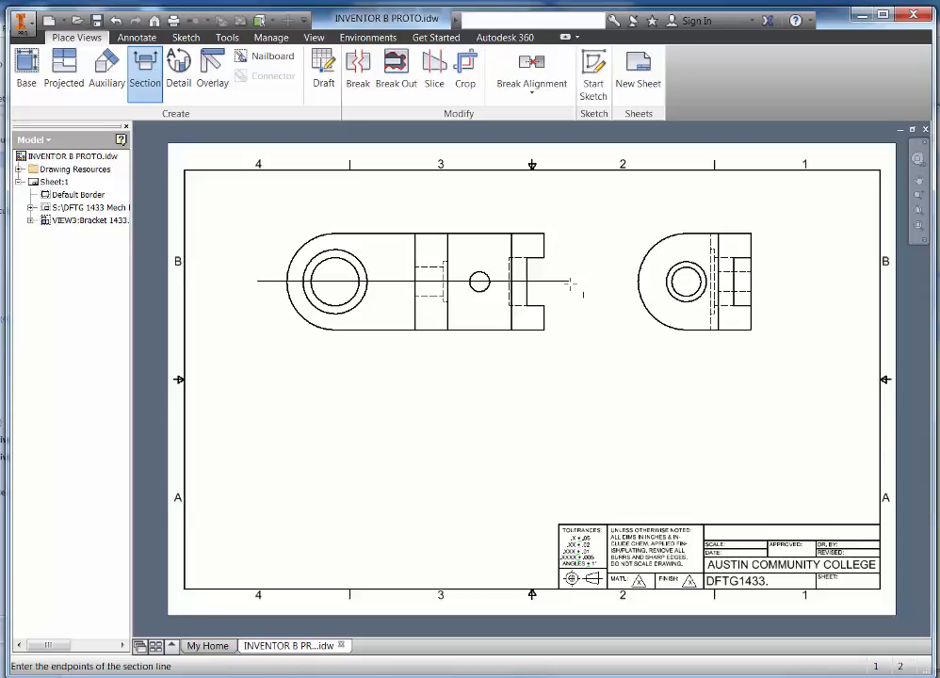
left_click(570, 282)
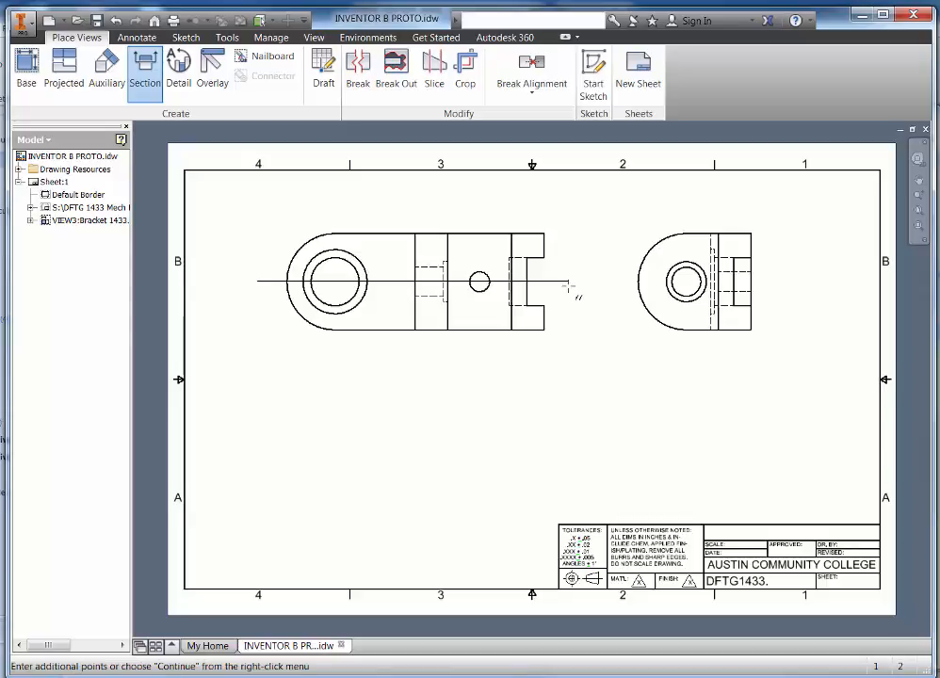
right_click(570, 283)
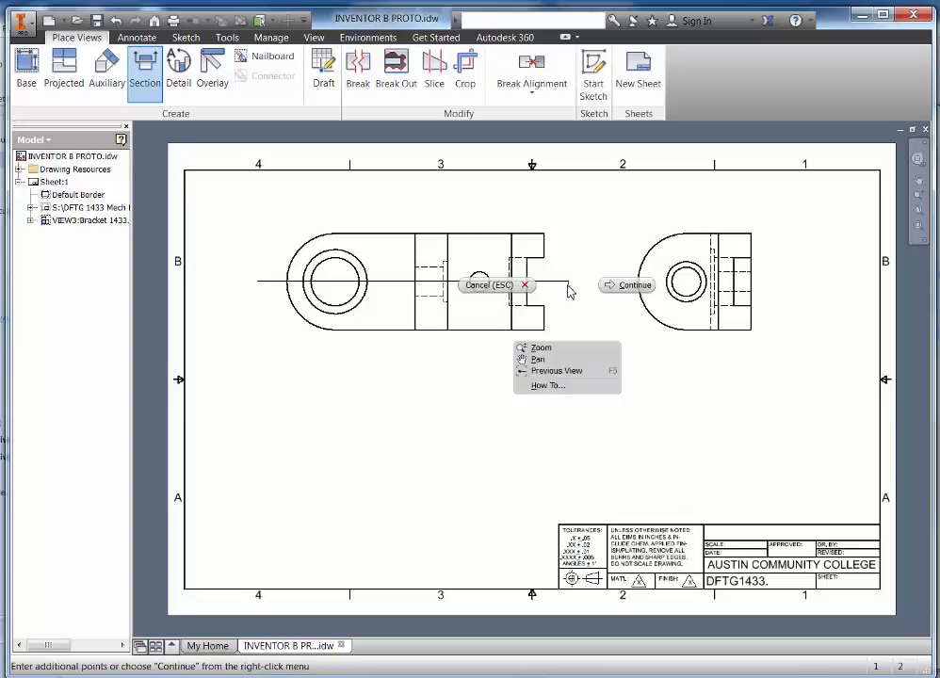
left_click(624, 280)
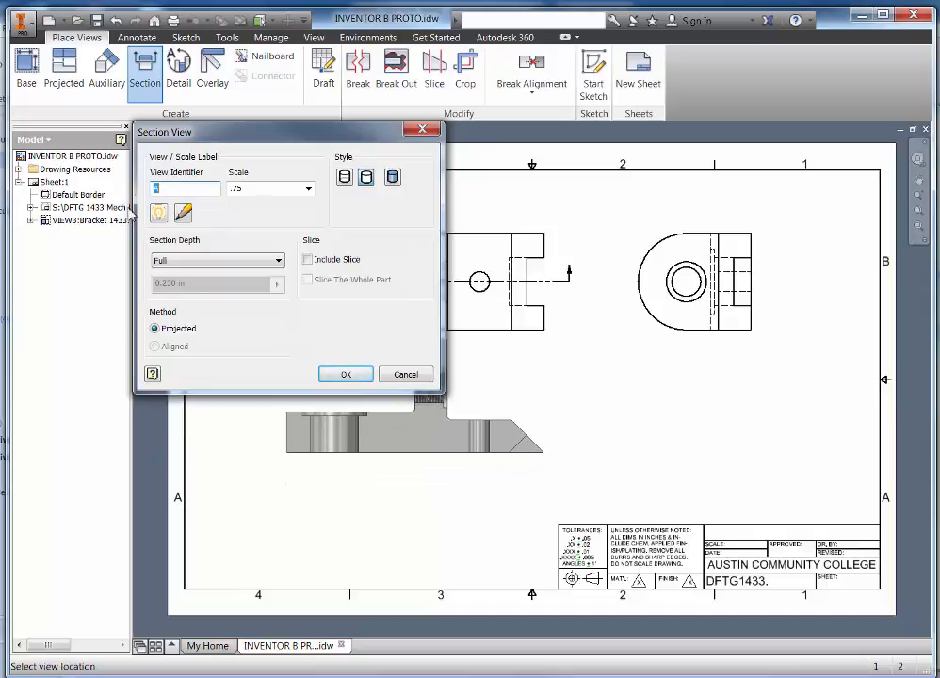
- Hide the section view's label and clear its label text, and place the full section directly below the top view
left_click_drag(260, 140, 669, 185)
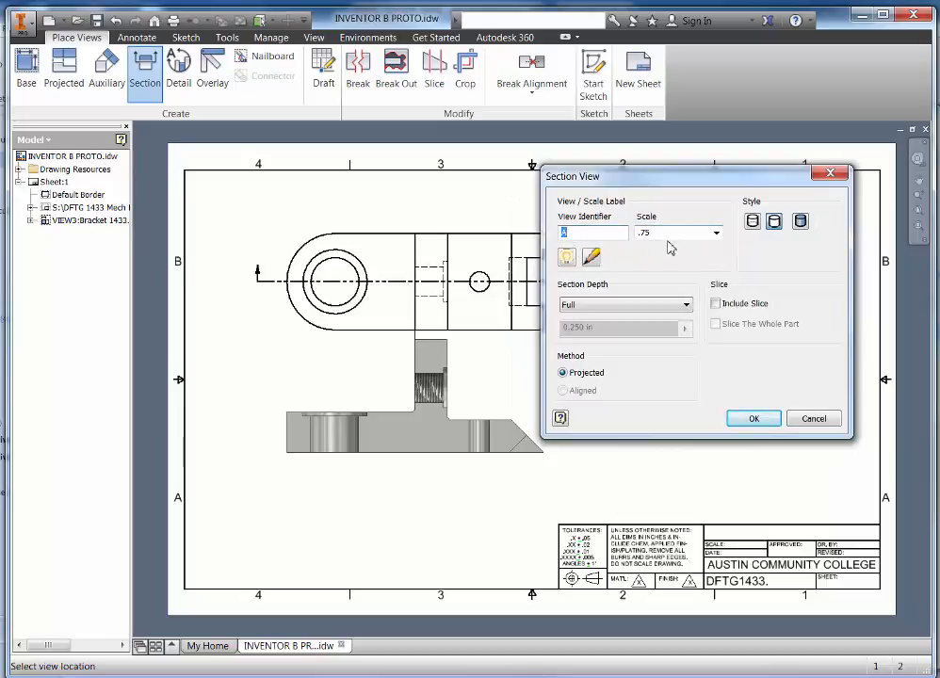
left_click(568, 260)
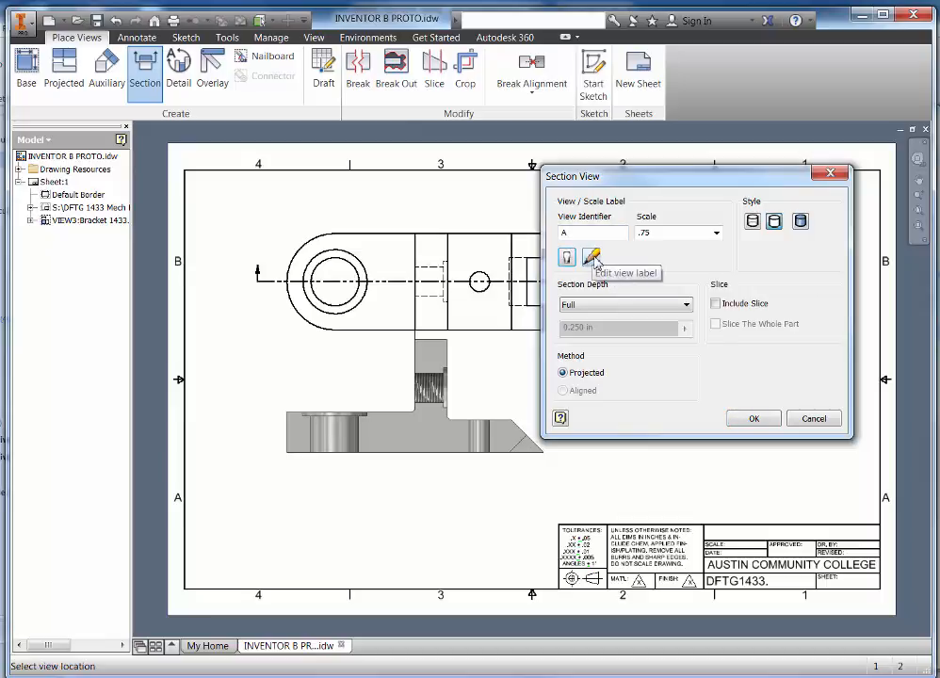
left_click(592, 258)
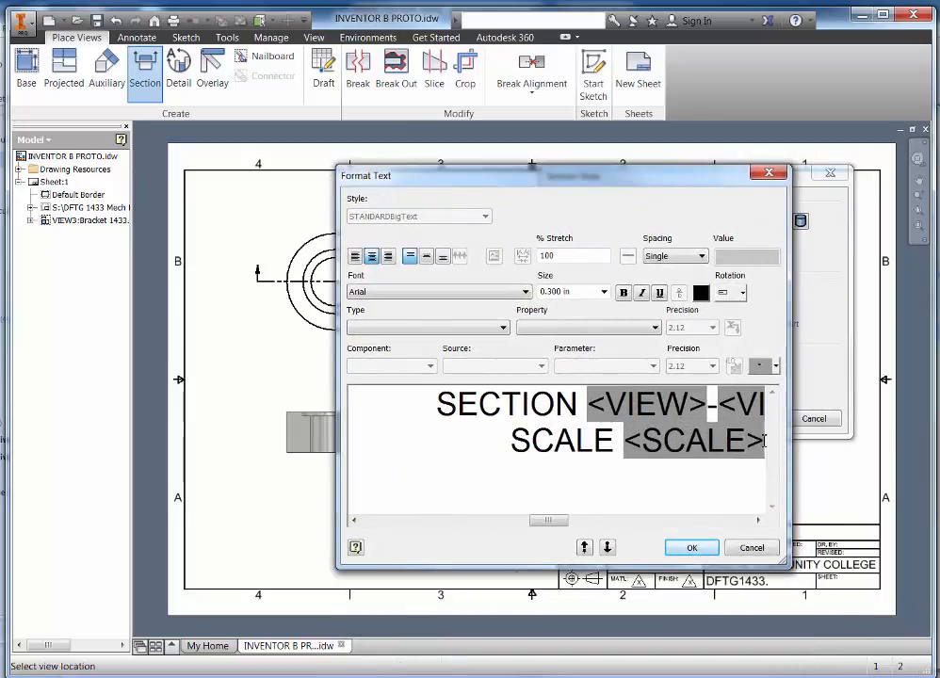
left_click_drag(765, 452, 415, 409)
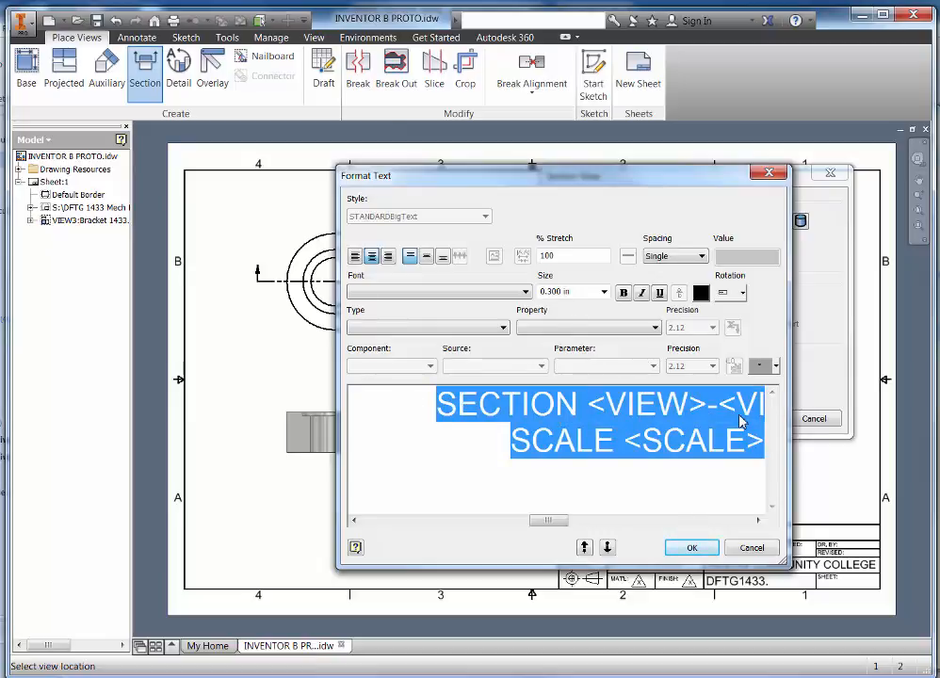
key("Delete")
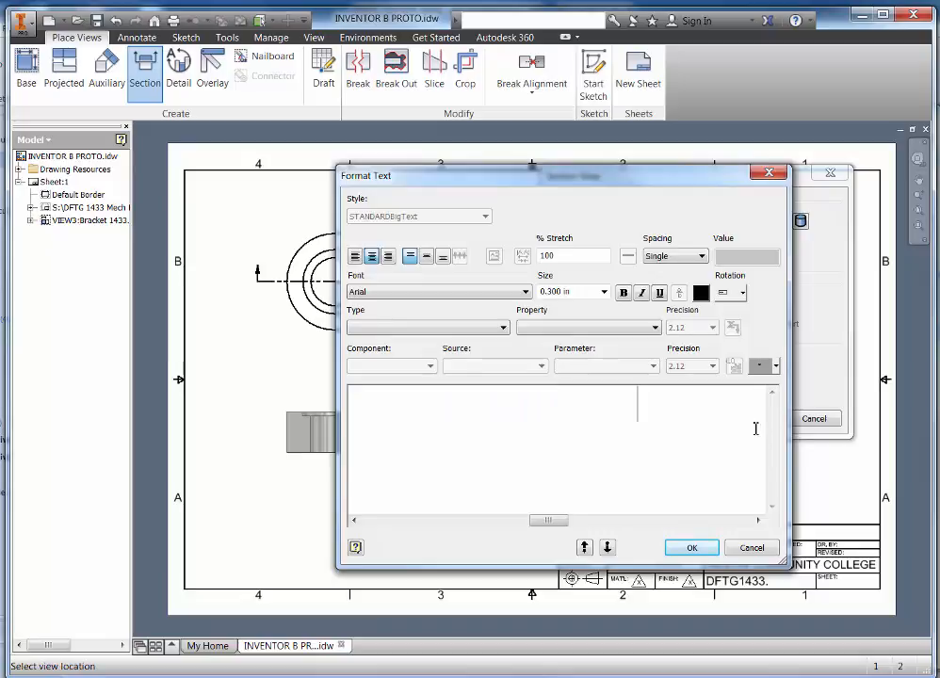
left_click(686, 548)
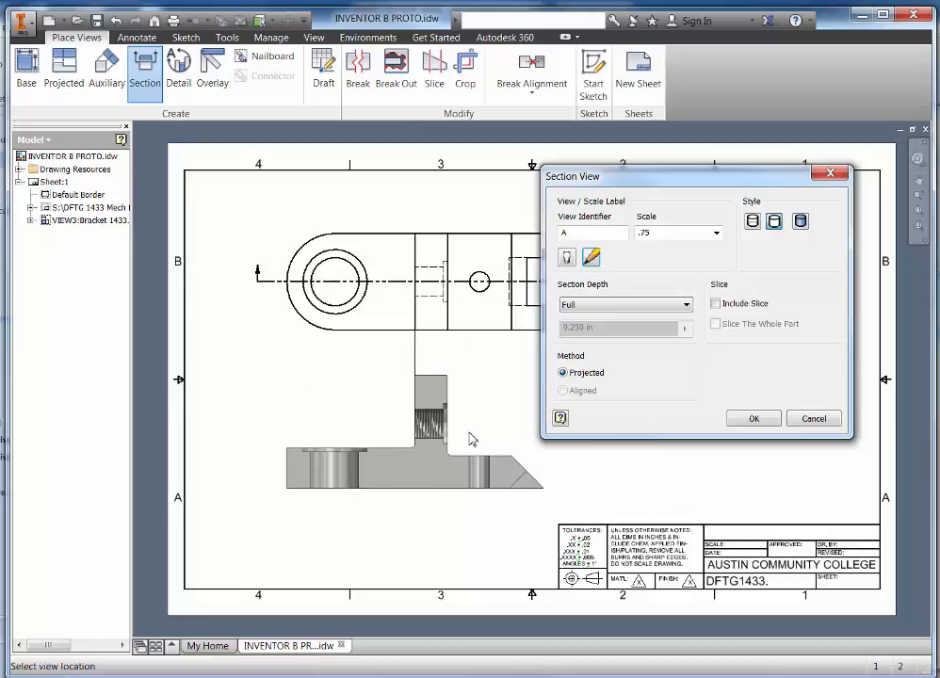
left_click(472, 439)
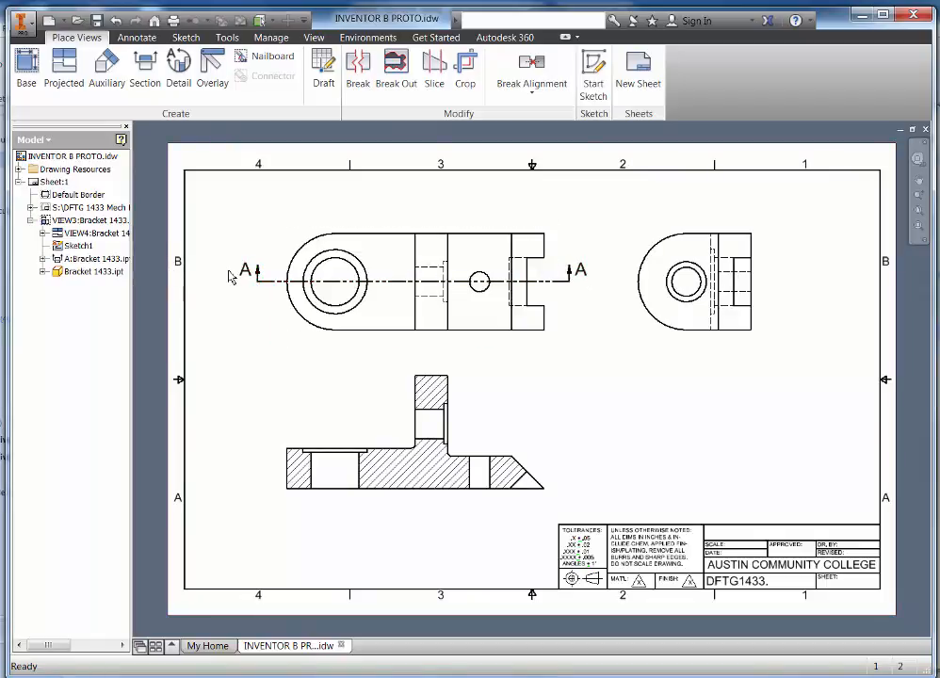
- Edit the full section view and clear its view identifier so that the section line carries no letters
left_click_drag(570, 281, 559, 286)
left_click(476, 384)
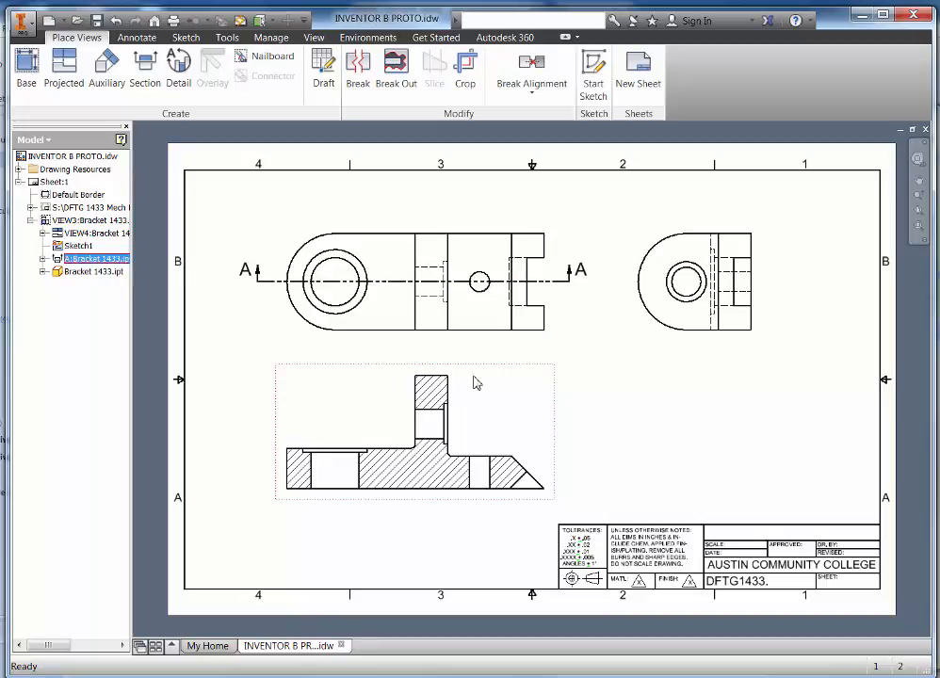
right_click(476, 384)
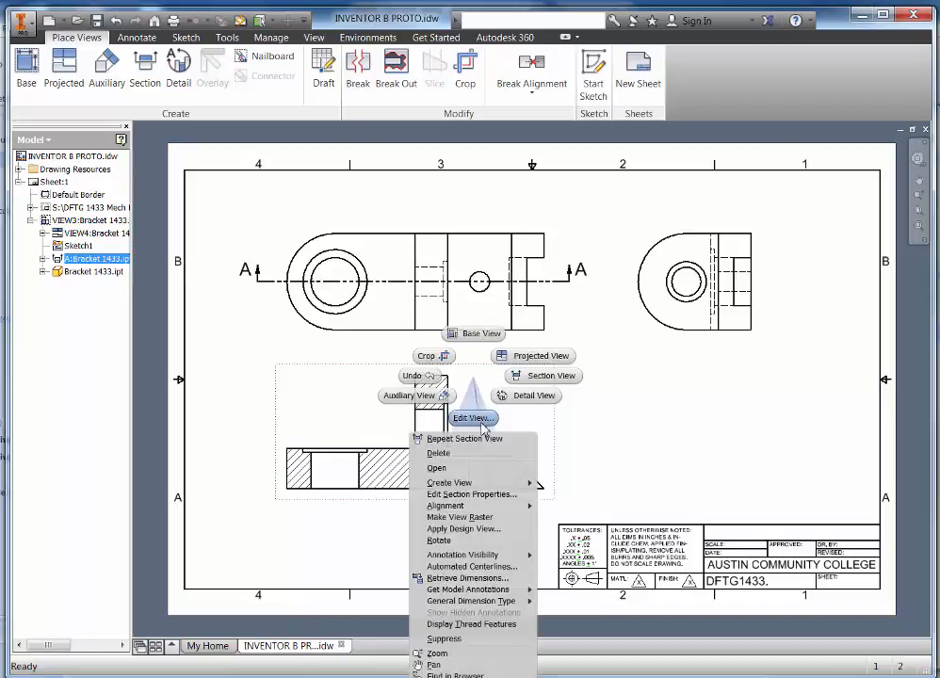
left_click(473, 417)
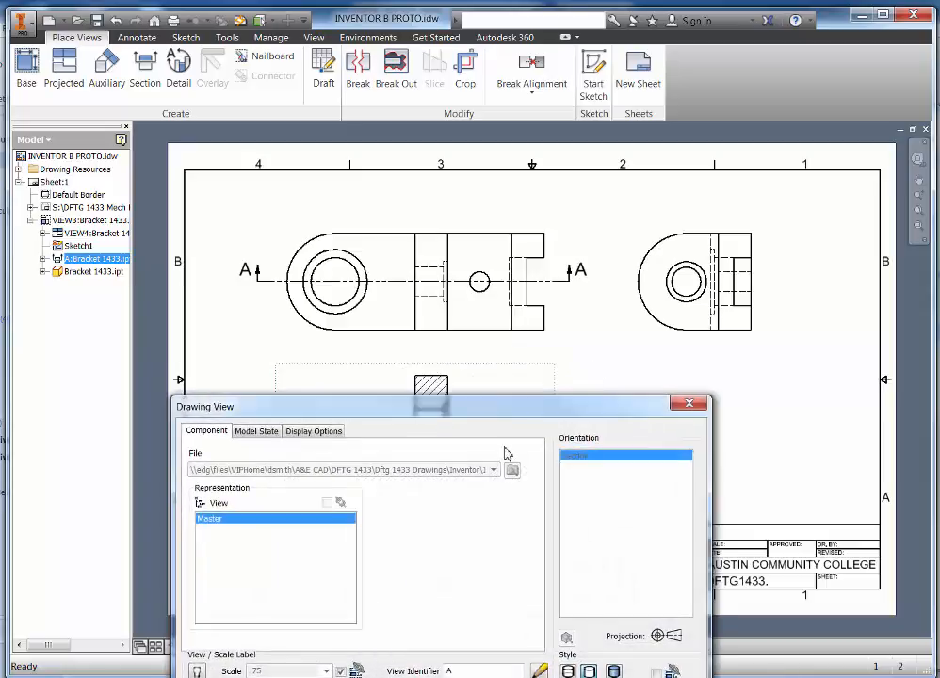
left_click_drag(484, 398, 523, 211)
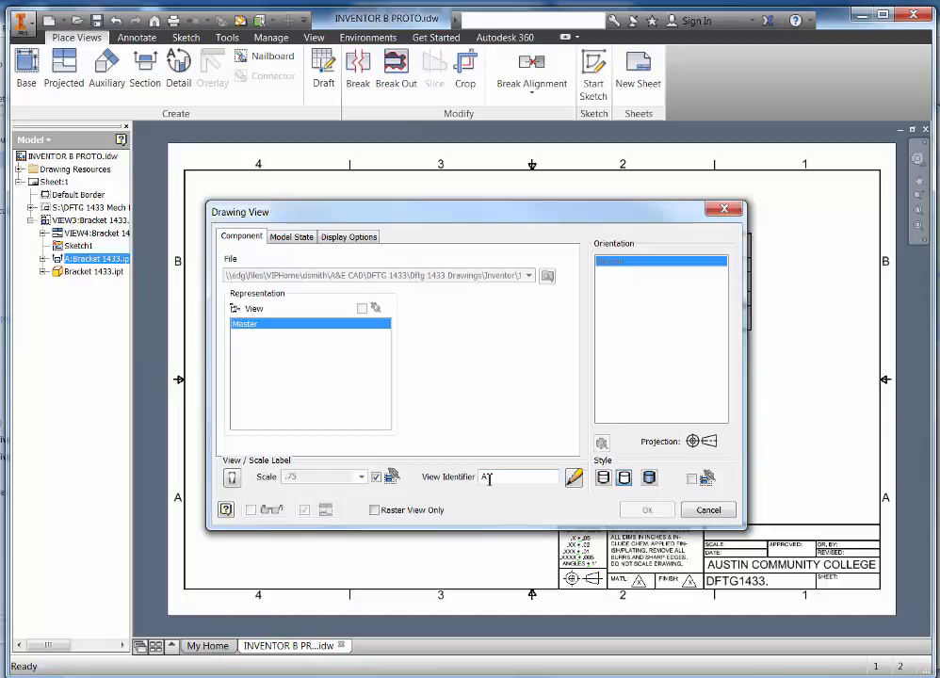
left_click_drag(489, 478, 463, 473)
key("Delete")
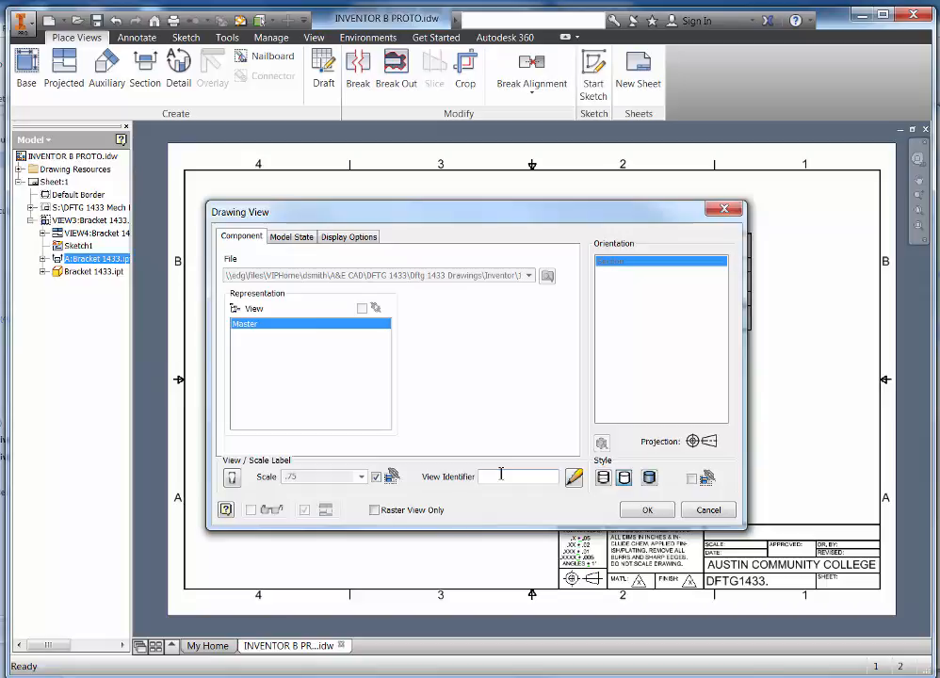
left_click(644, 510)
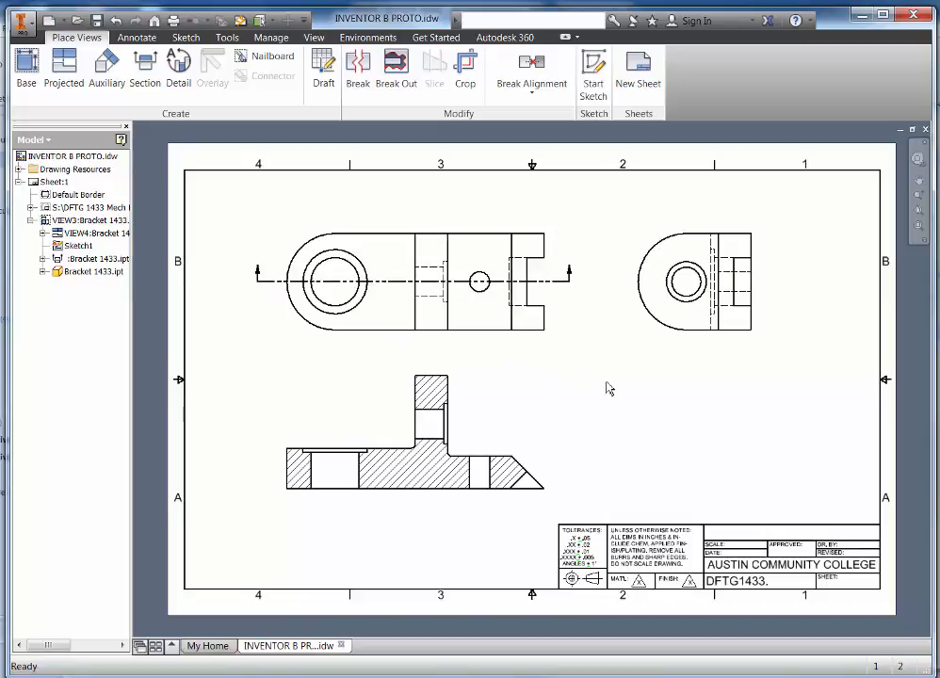
- Add center marks to the round hole in the side view and to the small hole, large hole and rounded end in the top view
left_click(137, 38)
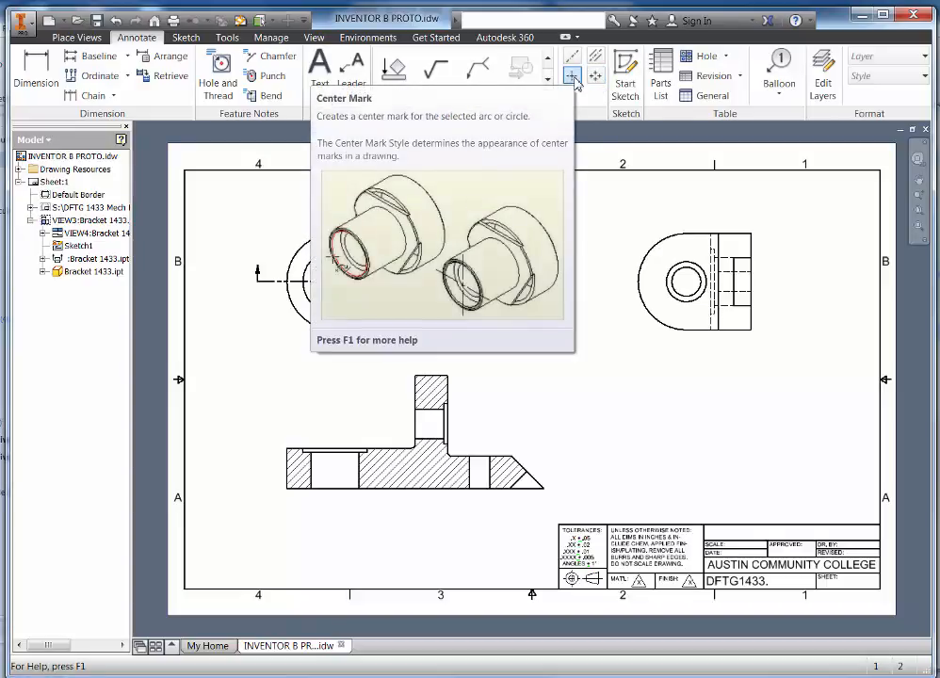
left_click(573, 78)
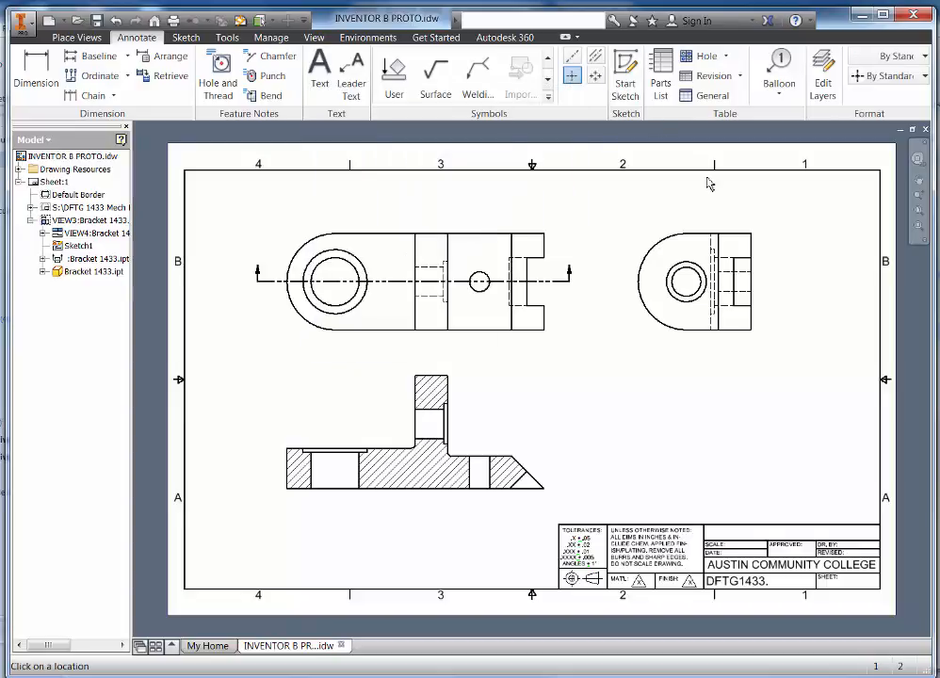
left_click(664, 241)
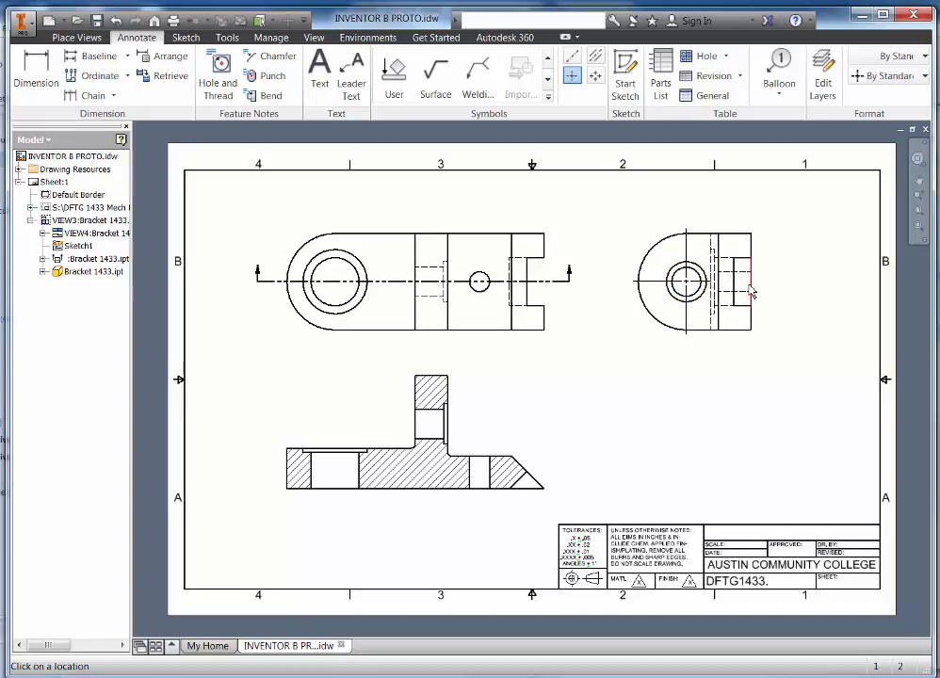
left_click(482, 275)
left_click(350, 256)
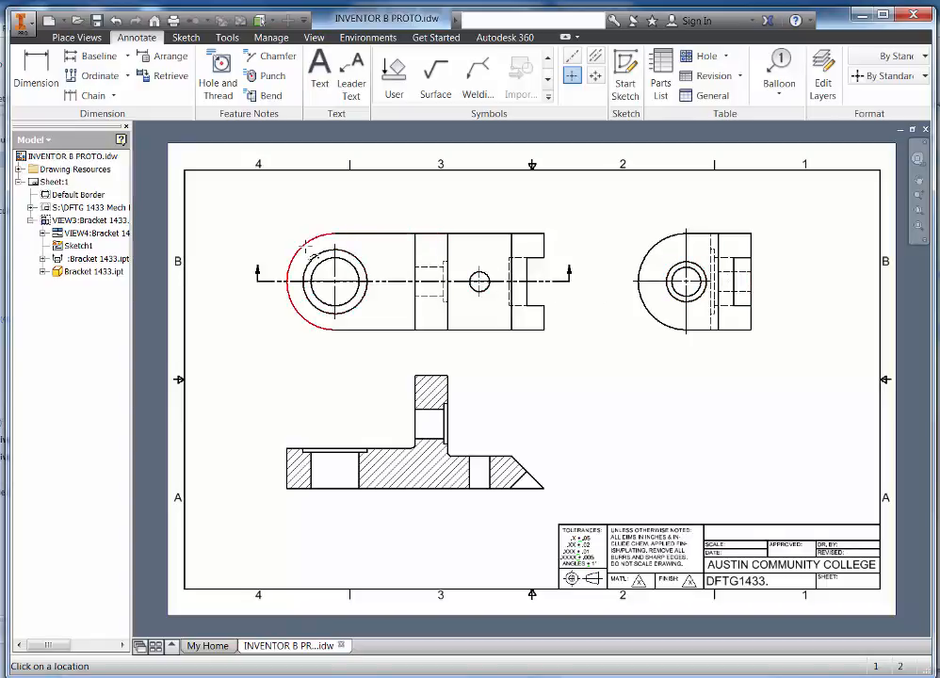
left_click(311, 247)
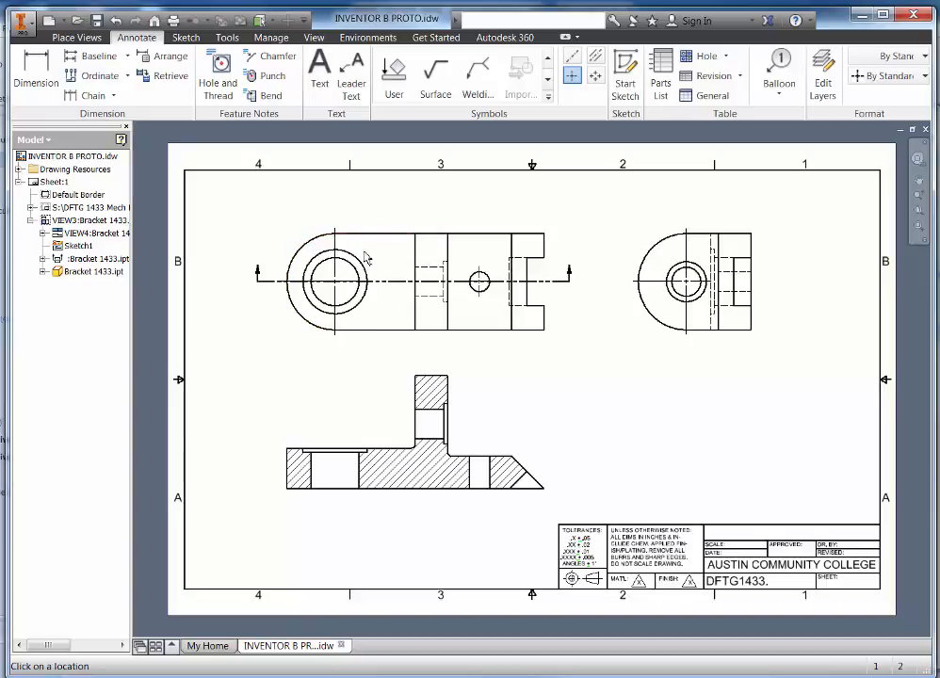
- Add bisecting centerlines through the three holes in the section view and between the hidden hole edges in the side view
left_click(595, 58)
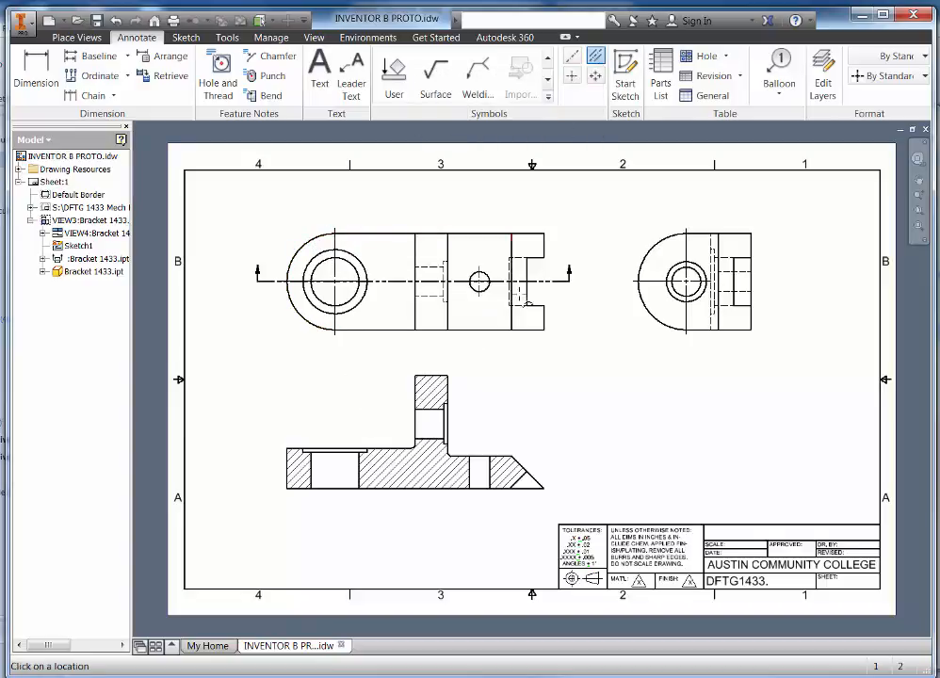
left_click(314, 471)
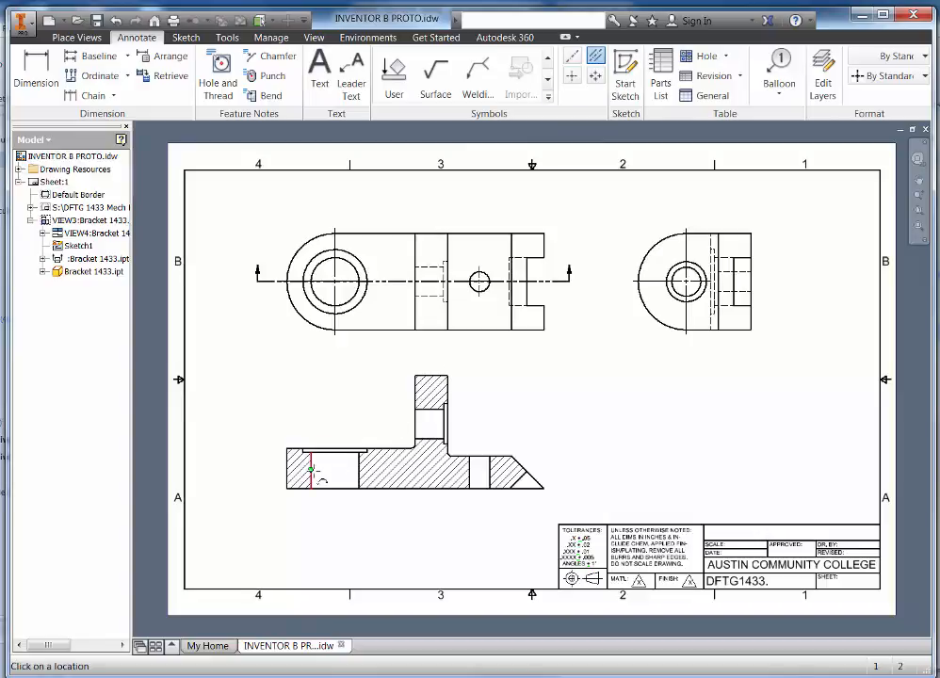
left_click(360, 471)
left_click(441, 410)
left_click(428, 438)
left_click(469, 466)
left_click(491, 473)
left_click(744, 273)
left_click(751, 298)
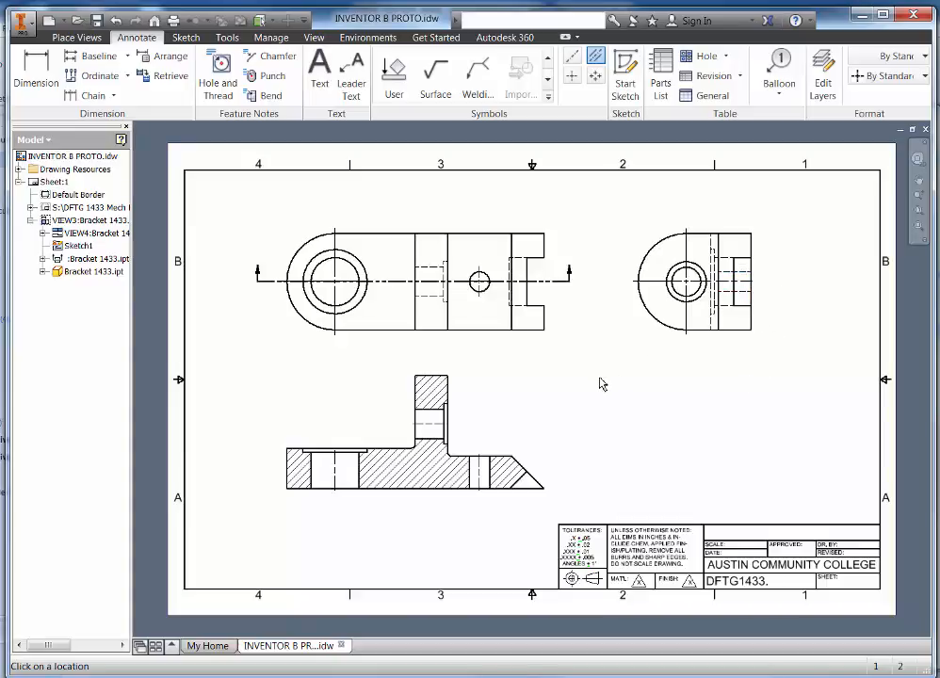
- Extend the small vertical hole's centerline in the section view well past the base's upper and lower edges
scroll(504, 470, "up", 5)
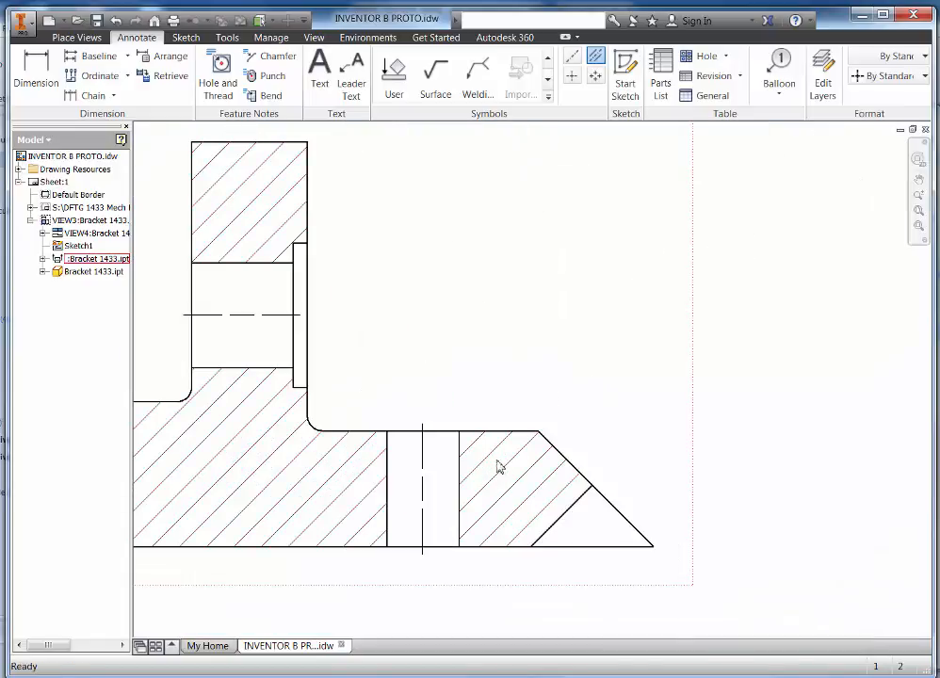
left_click(424, 429)
left_click_drag(424, 425, 430, 388)
middle_click_drag(543, 350, 613, 204)
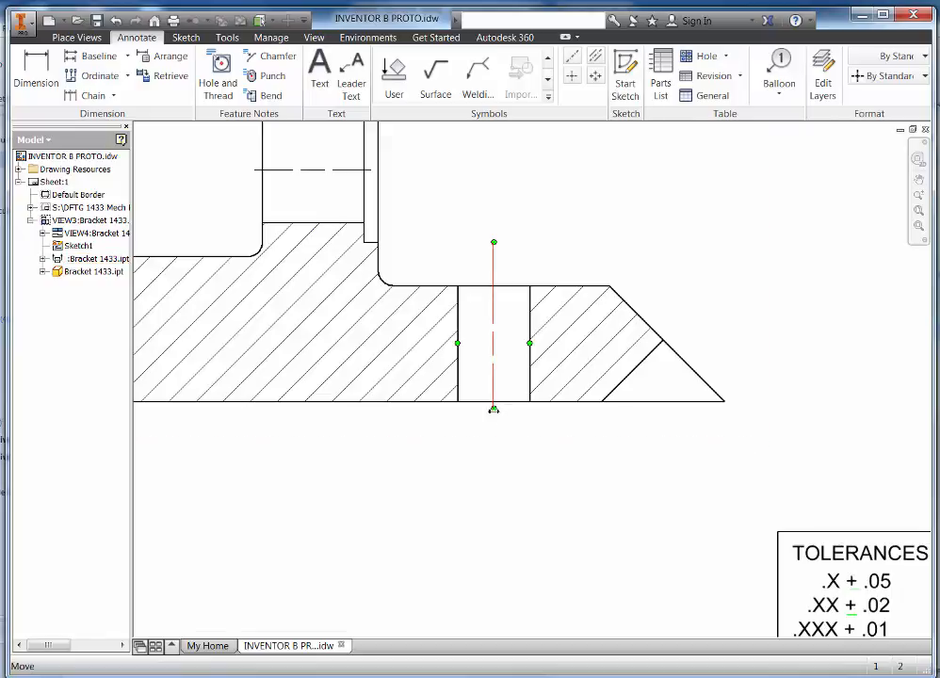
left_click_drag(493, 409, 493, 450)
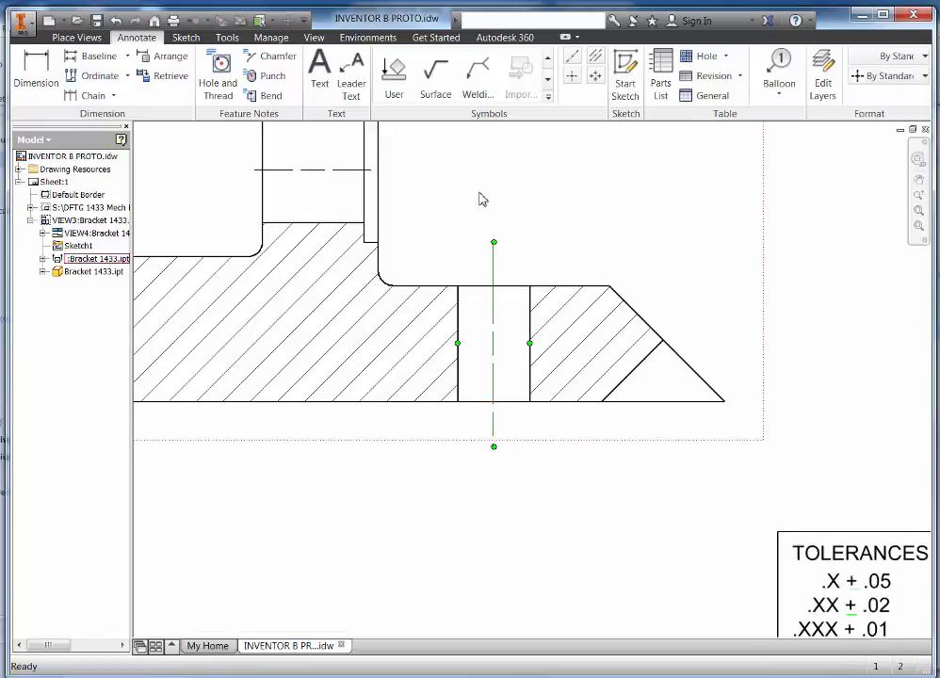
- Extend the horizontal hole's centerline in the section view beyond both faces of the upright
middle_click_drag(475, 194, 622, 320)
left_click_drag(517, 296, 569, 295)
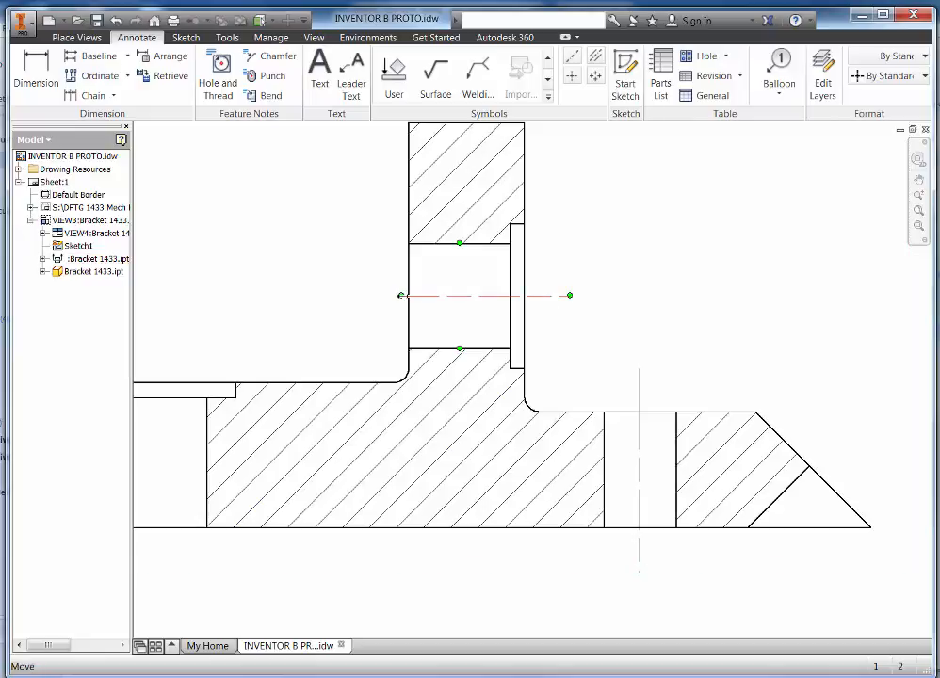
left_click_drag(399, 296, 366, 296)
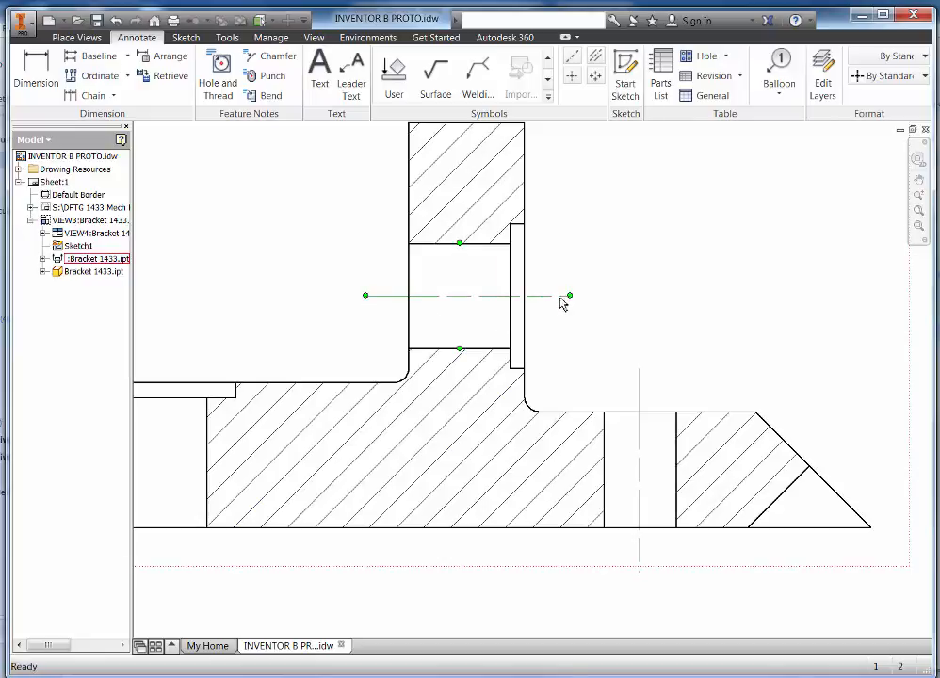
left_click_drag(570, 296, 550, 296)
left_click(680, 311)
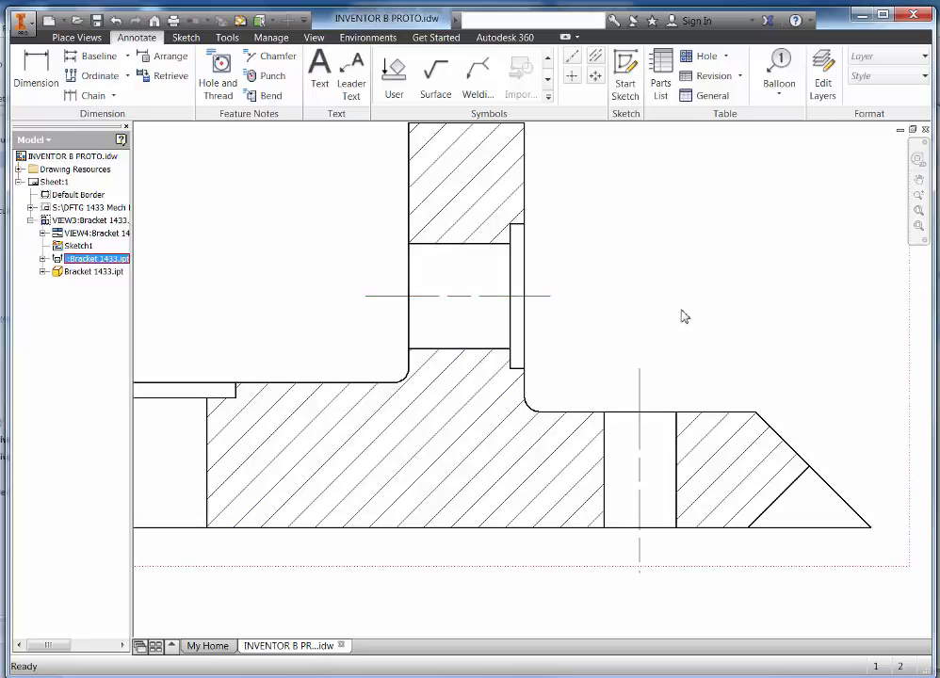
- Inspect the mark, gap, overshoot and extension settings of the CenterMark(ANSI) style, leaving the style editor without changes
left_click(461, 297)
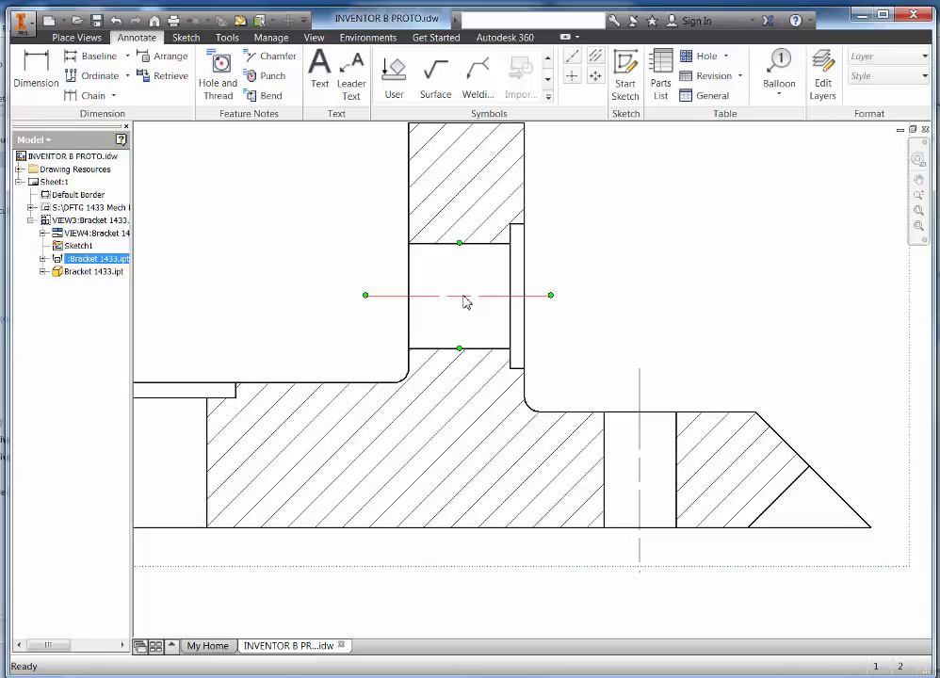
right_click(468, 301)
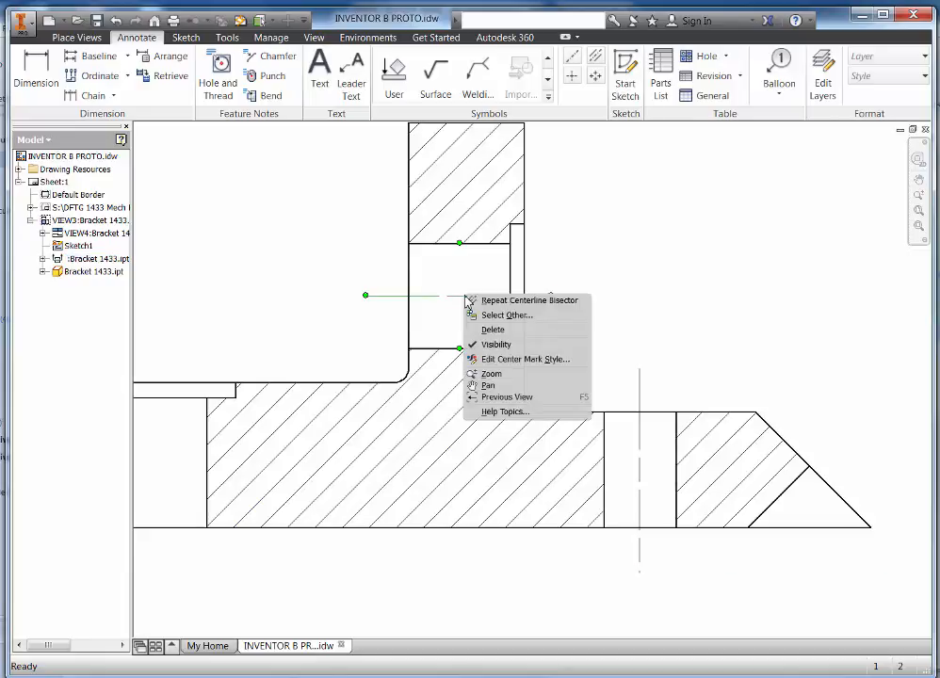
left_click(516, 360)
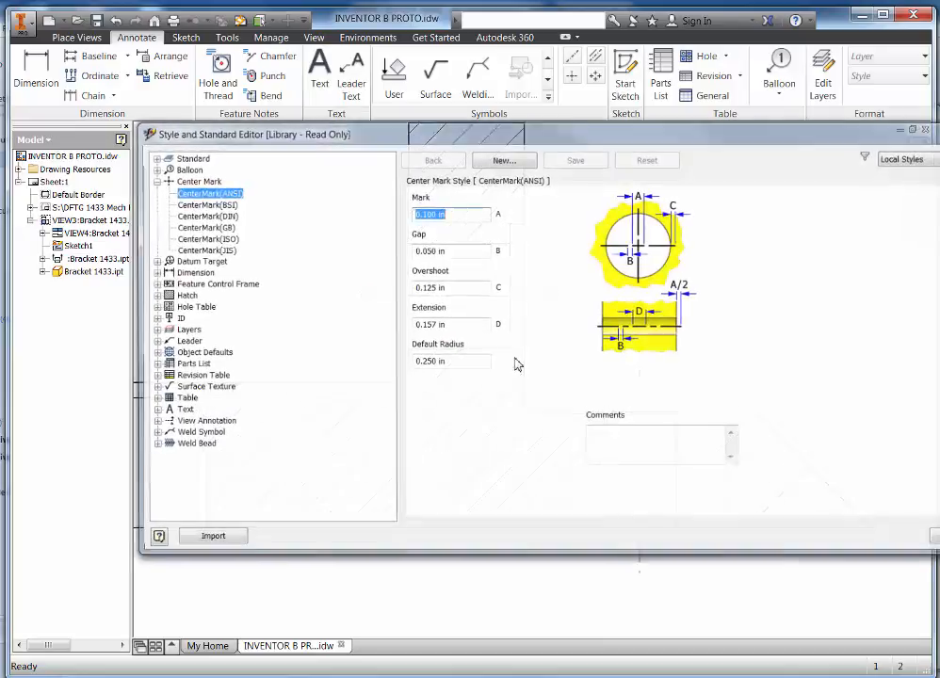
left_click_drag(477, 143, 496, 191)
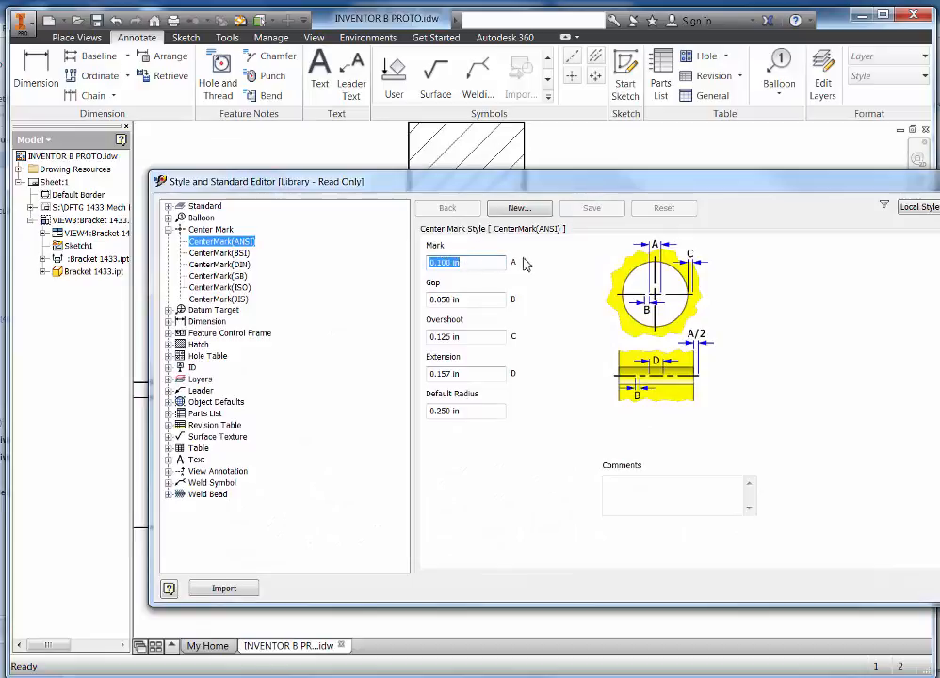
left_click(478, 266)
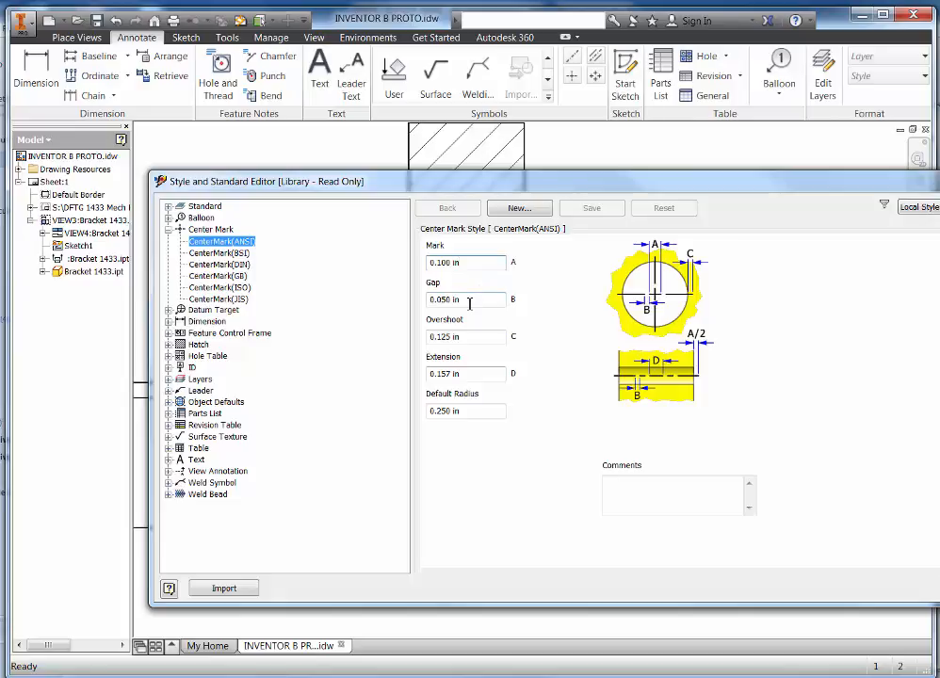
left_click(469, 302)
left_click(482, 339)
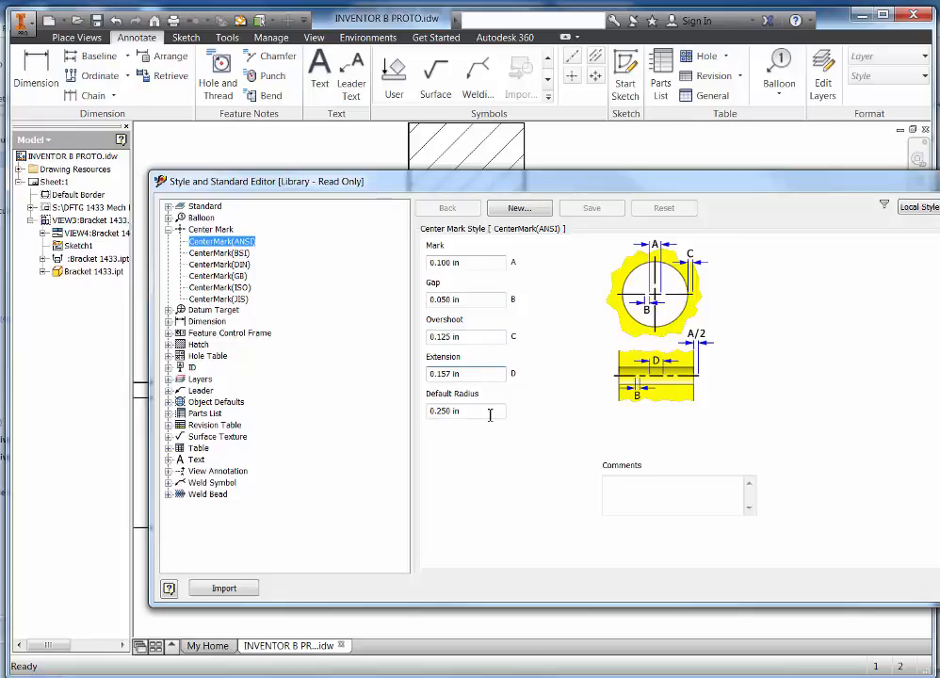
left_click_drag(547, 182, 484, 145)
left_click(912, 553)
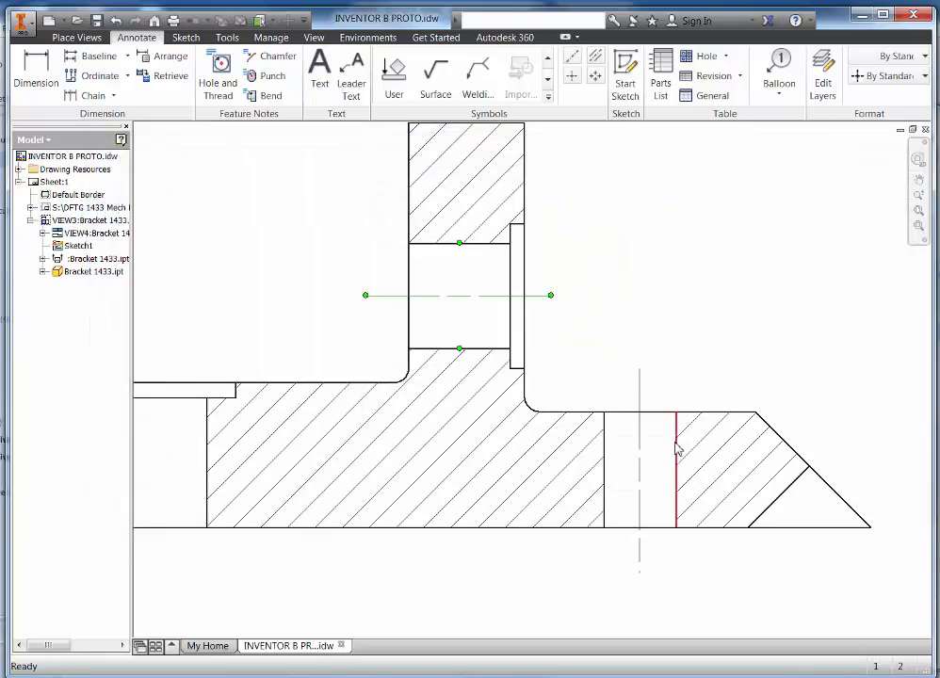
- Extend the large counterbored hole's centerline in the section view beyond the base's upper and lower edges
scroll(617, 302, "down", 2)
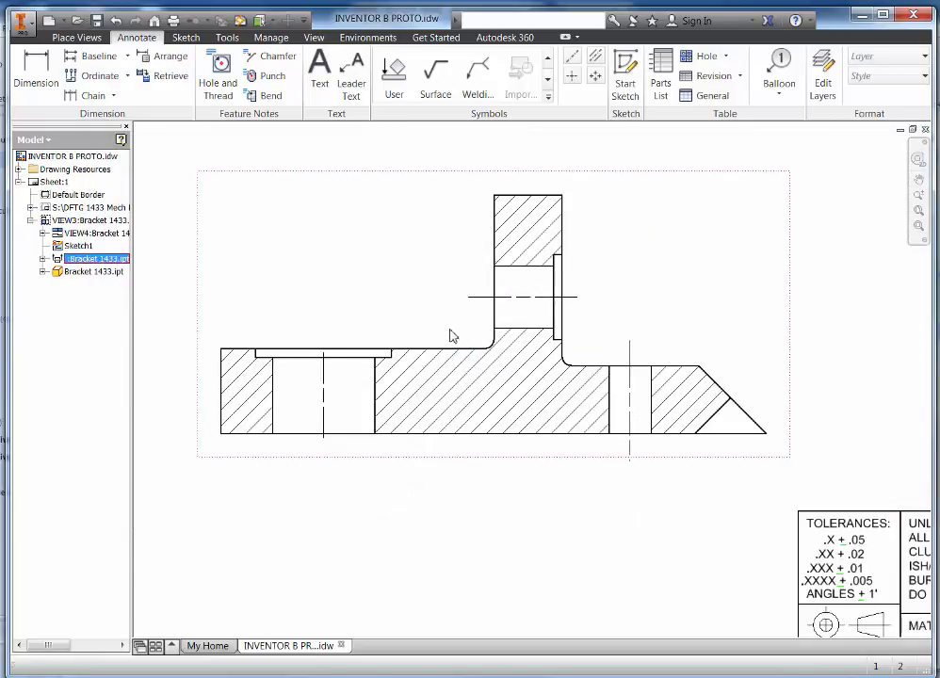
left_click(325, 355)
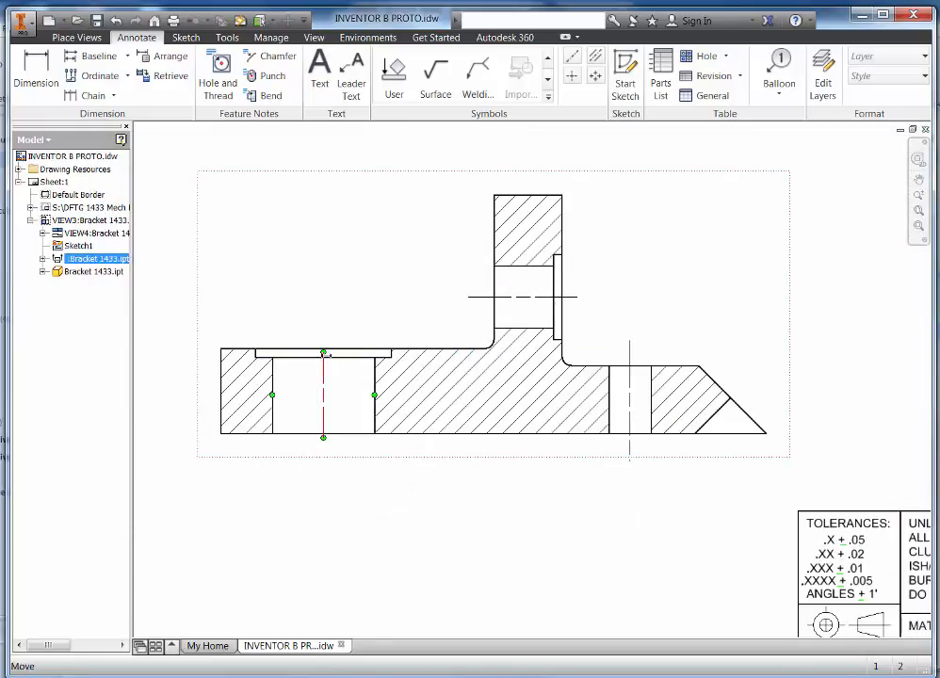
left_click_drag(325, 356, 323, 331)
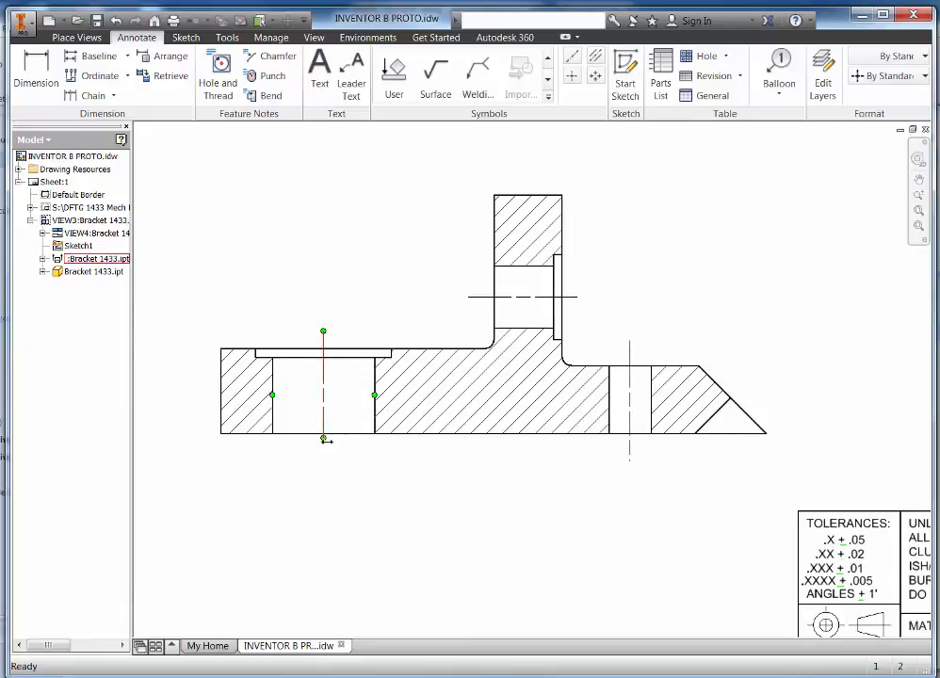
left_click_drag(324, 439, 326, 444)
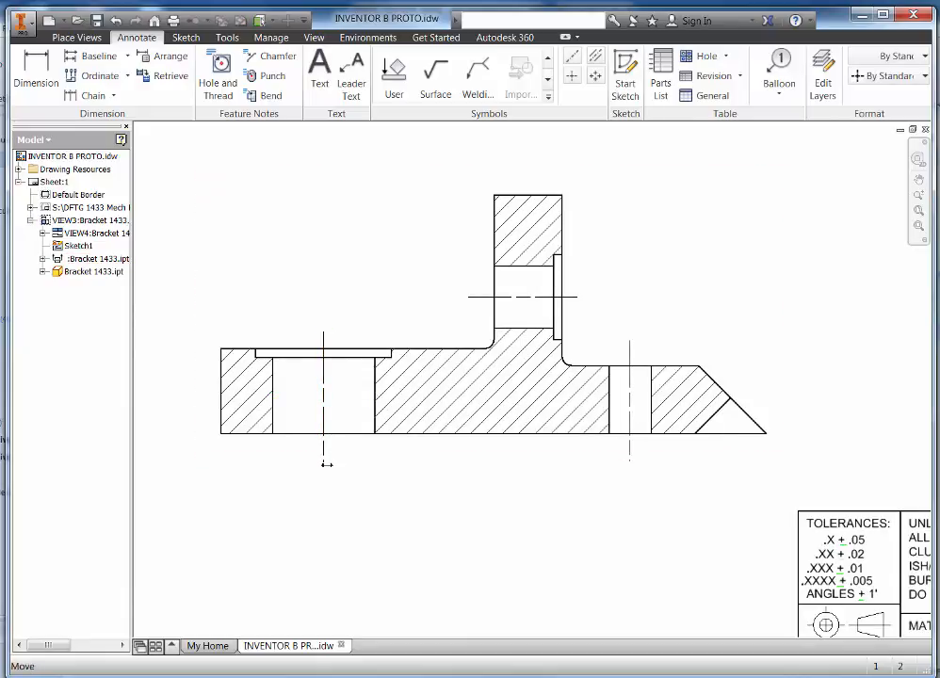
left_click_drag(326, 466, 325, 460)
left_click(438, 263)
- Lengthen the vertical center mark line of the top view's large hole further past both long edges of the bracket
middle_click_drag(440, 265, 429, 362)
scroll(471, 315, "down", 3)
middle_click_drag(416, 210, 525, 331)
scroll(513, 336, "up", 5)
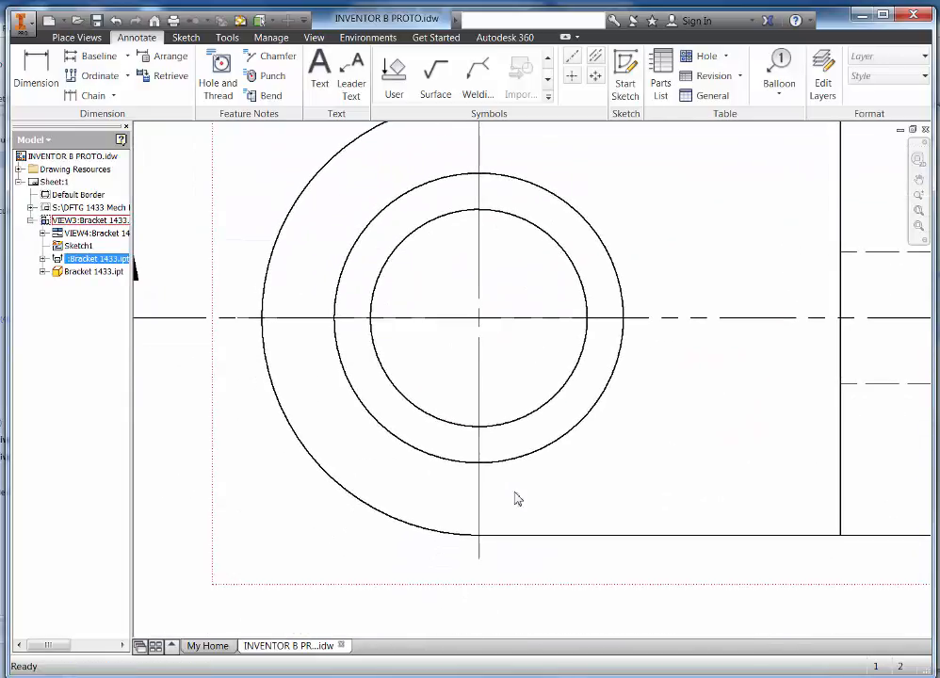
left_click(481, 561)
left_click_drag(479, 561, 480, 582)
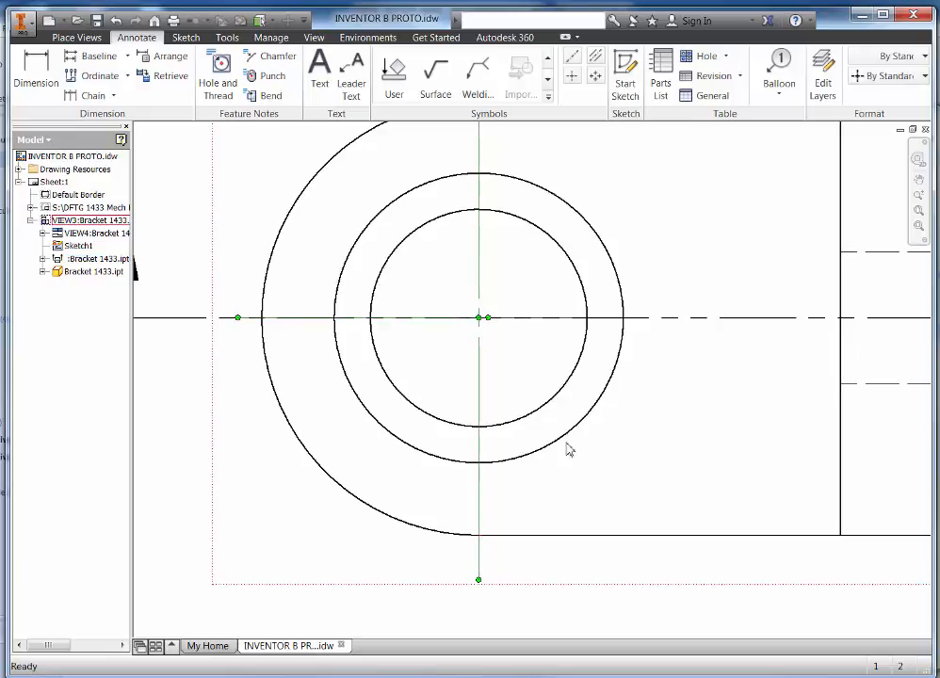
middle_click_drag(678, 237, 673, 371)
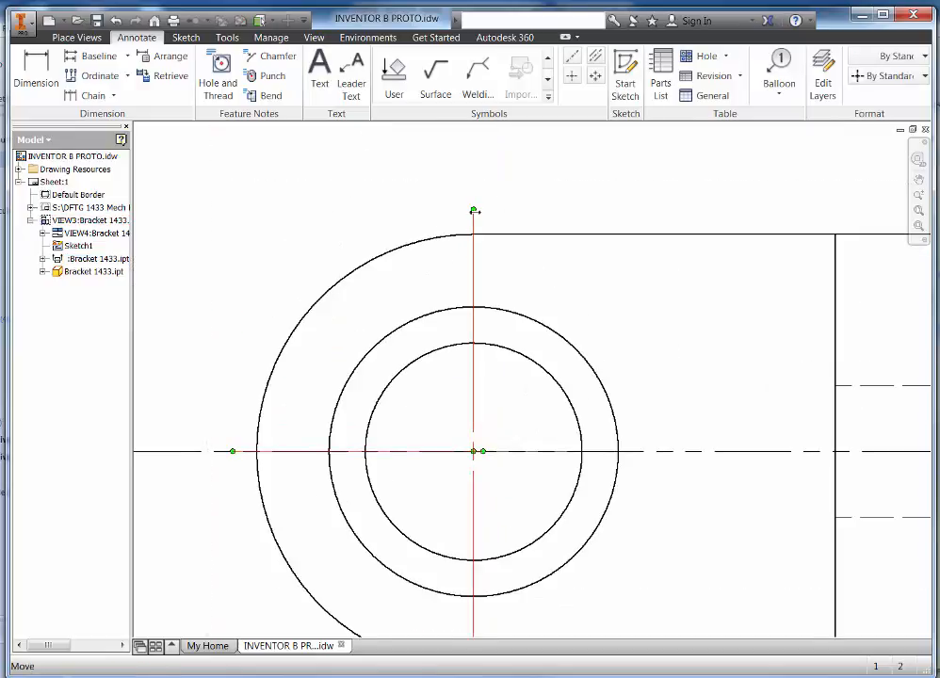
left_click_drag(473, 209, 473, 169)
left_click_drag(507, 450, 505, 456)
scroll(622, 501, "down", 3)
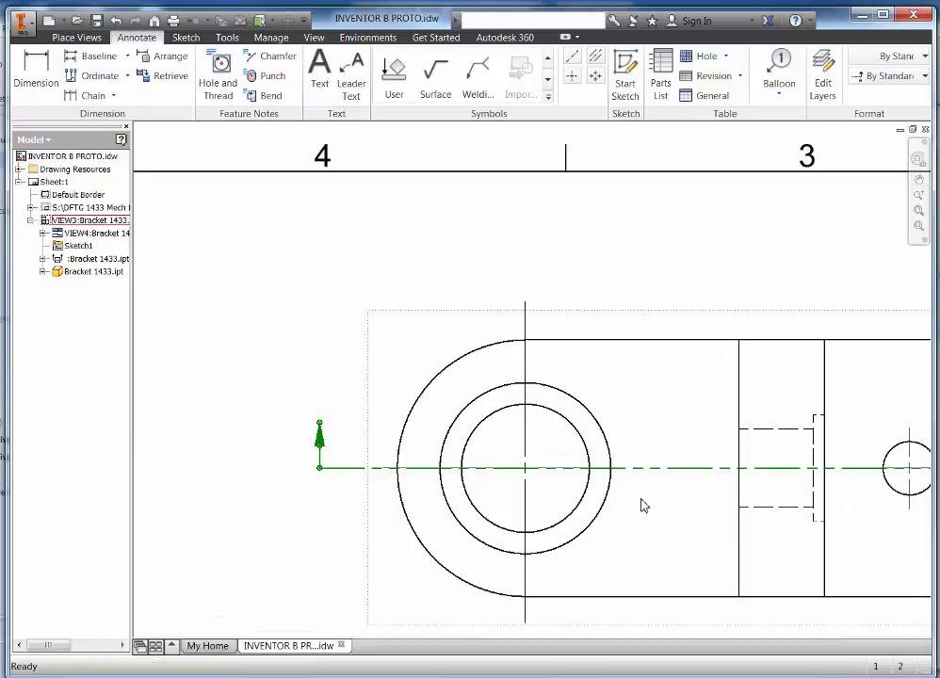
- Pull both ends of the large hole's horizontal center mark line in close to the hole's center in the top view
middle_click_drag(643, 504, 567, 439)
left_click(441, 406)
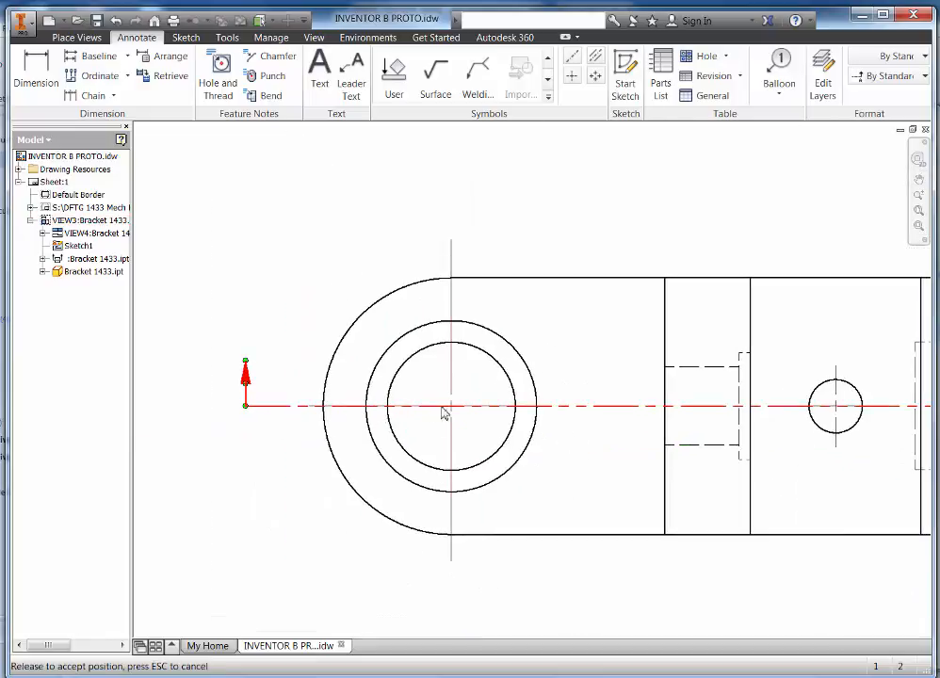
left_click(451, 383)
left_click(453, 385)
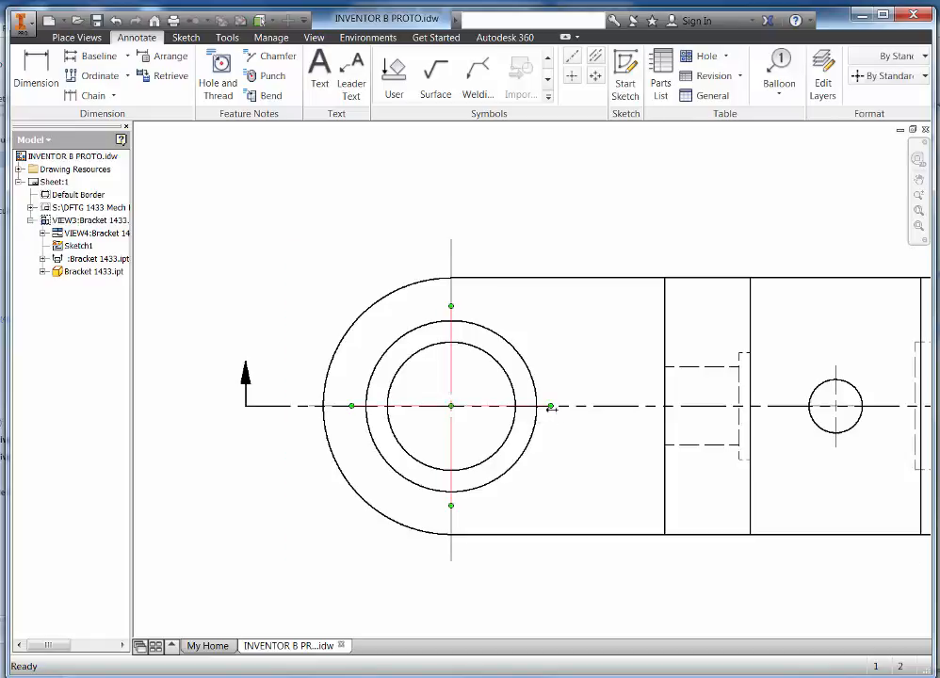
left_click_drag(551, 407, 455, 406)
left_click_drag(351, 406, 376, 406)
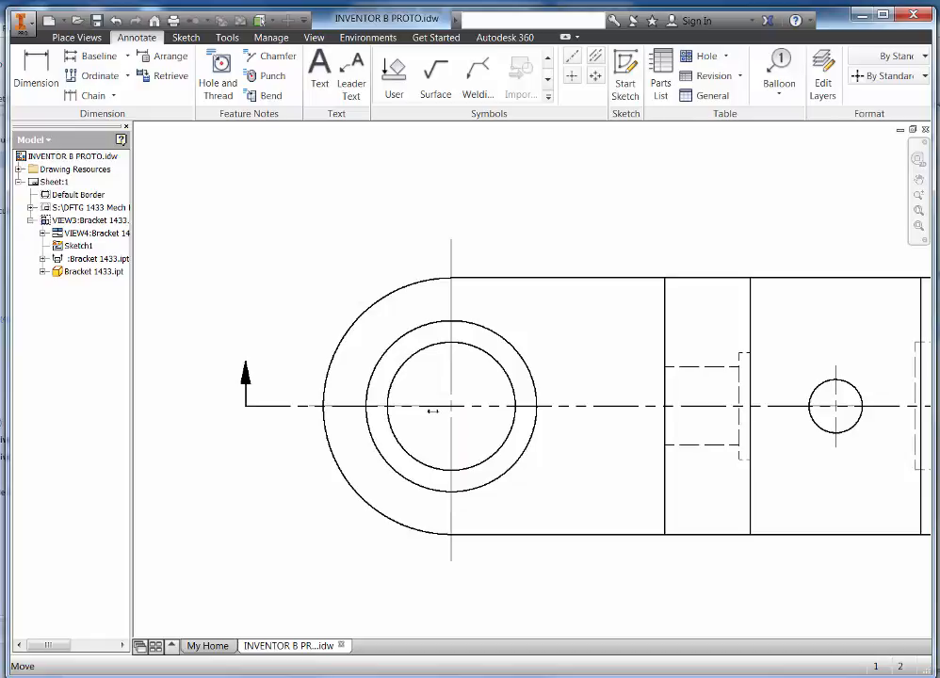
left_click_drag(434, 410, 433, 409)
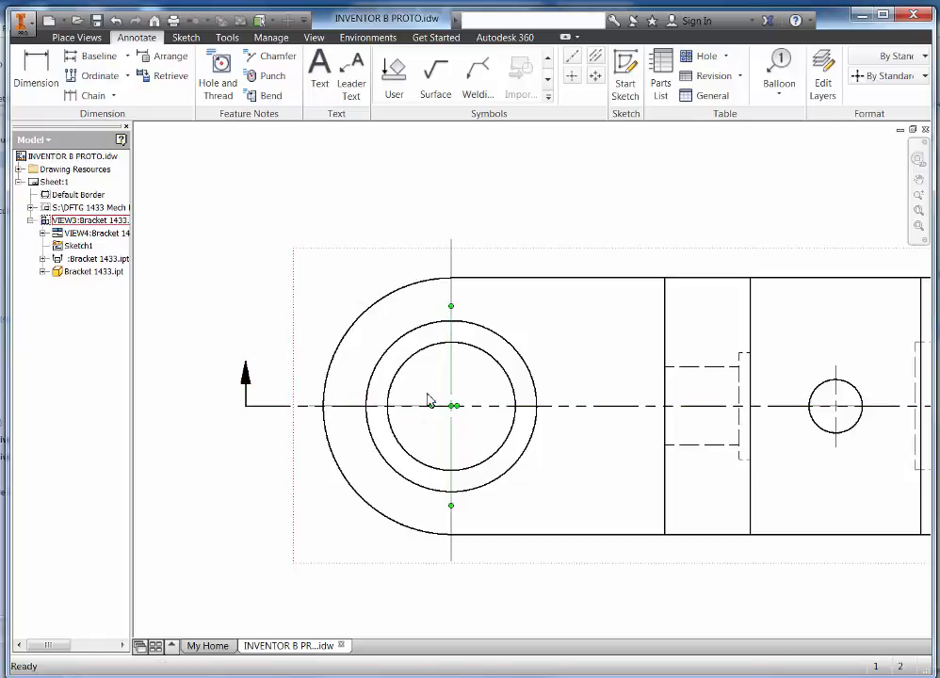
- Fine-tune the left end of the large hole's shortened horizontal center mark line where it overlaps the cutting-plane line
scroll(423, 427, "down", 3)
left_click_drag(372, 389, 371, 389)
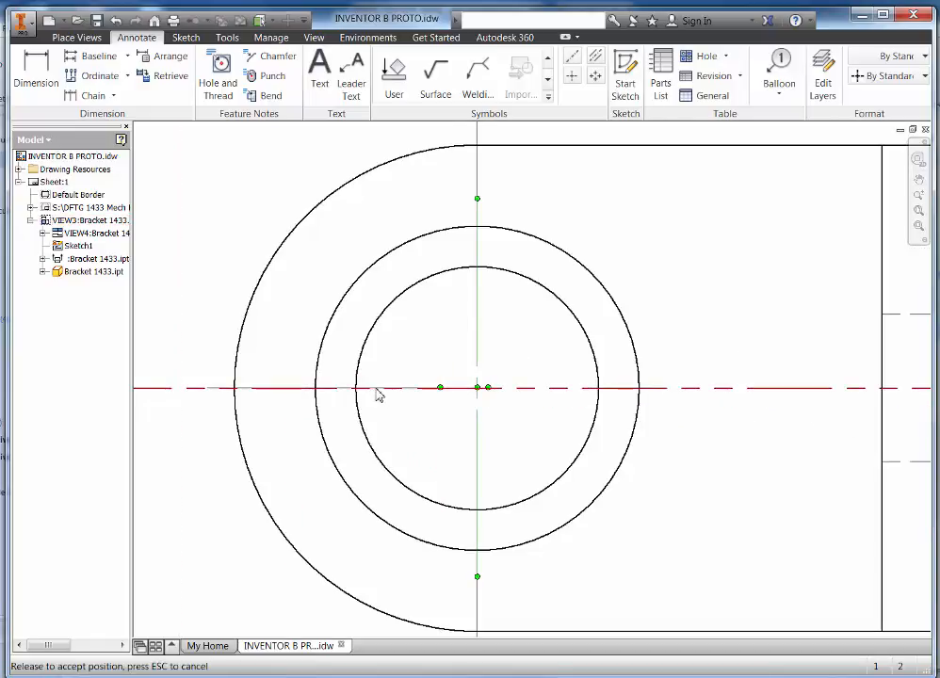
left_click(376, 389)
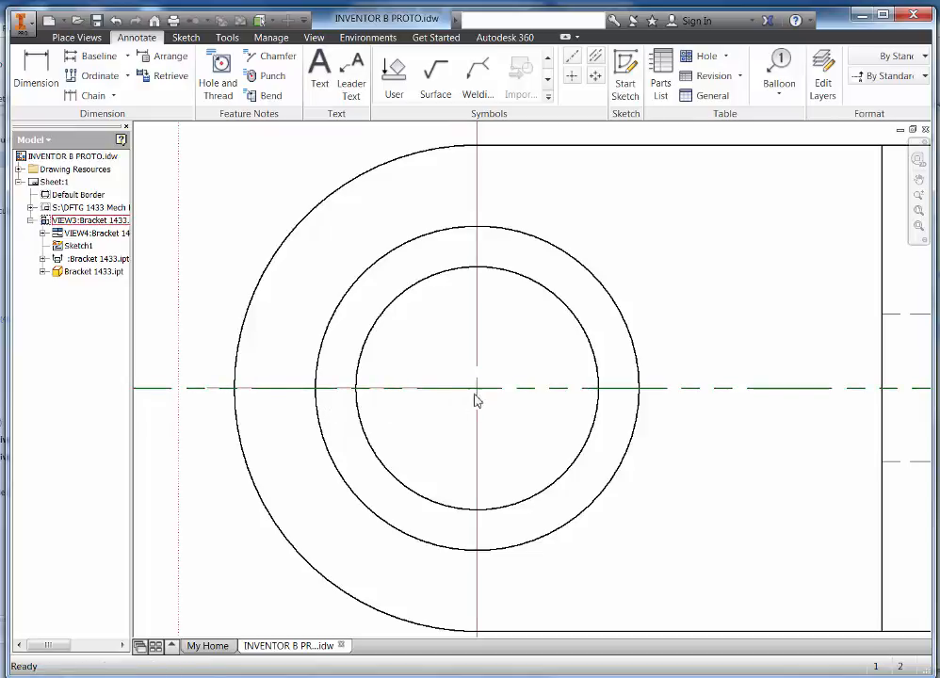
left_click(480, 388)
left_click_drag(307, 386, 238, 394)
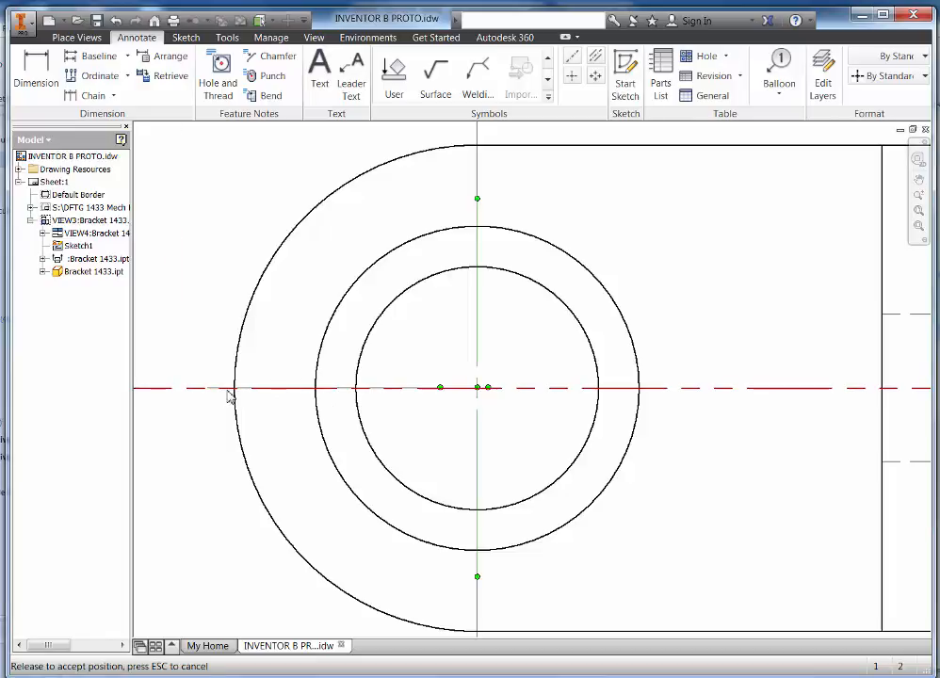
left_click_drag(228, 394, 332, 394)
scroll(516, 387, "down", 2)
key("Escape")
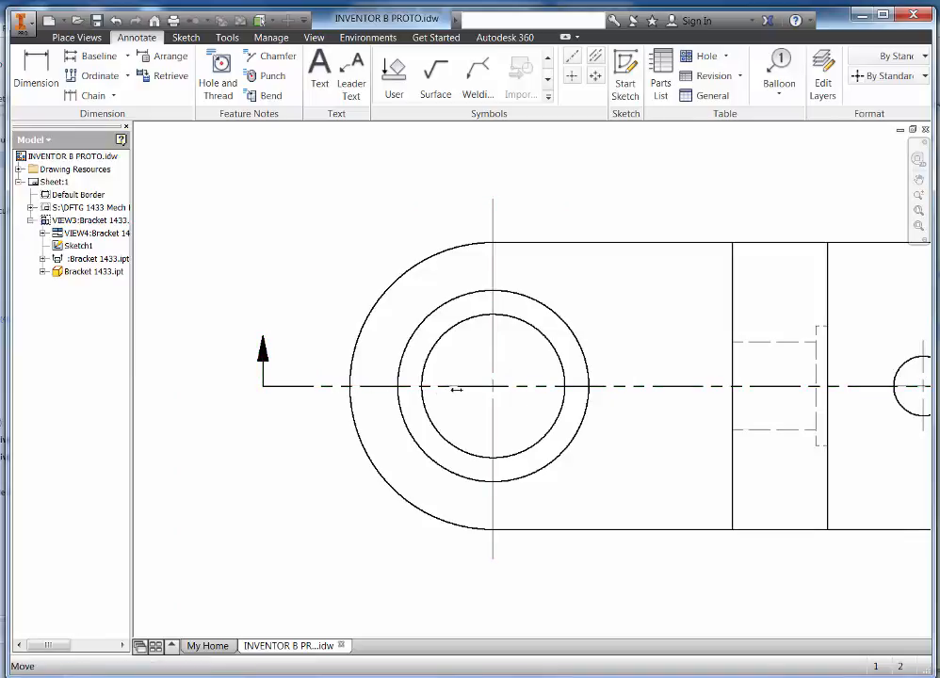
left_click(474, 391)
left_click(421, 403)
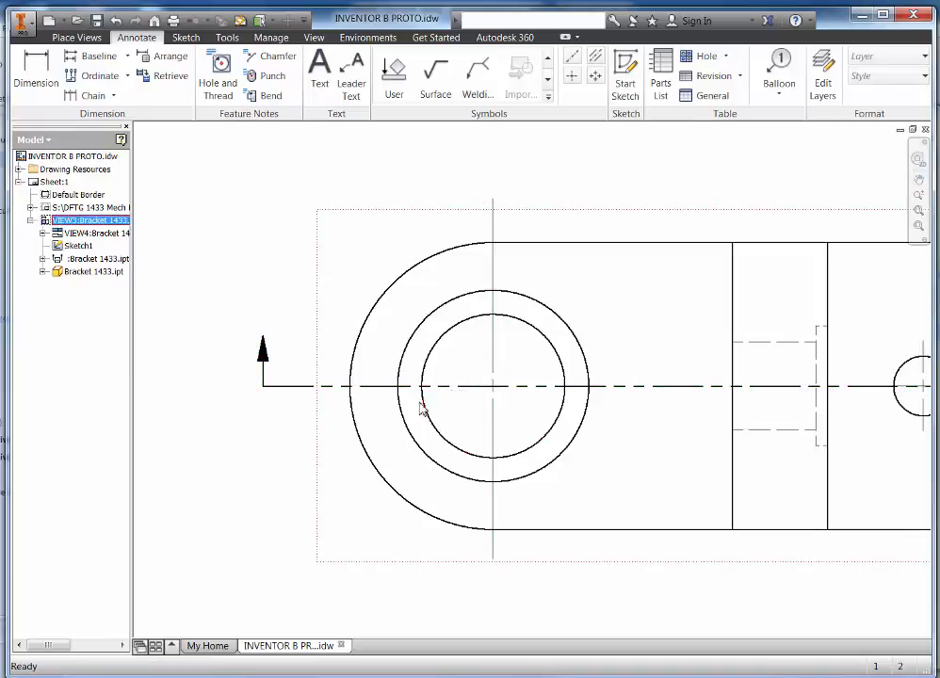
left_click(387, 391)
left_click(562, 398)
- Shorten both ends of the small hole's horizontal center mark line to just beside its center in the top view
scroll(617, 452, "down", 3)
mouse_move(647, 443)
middle_mouse_down()
mouse_move(497, 437)
mouse_move(602, 407)
middle_mouse_up()
scroll(601, 407, "up", 5)
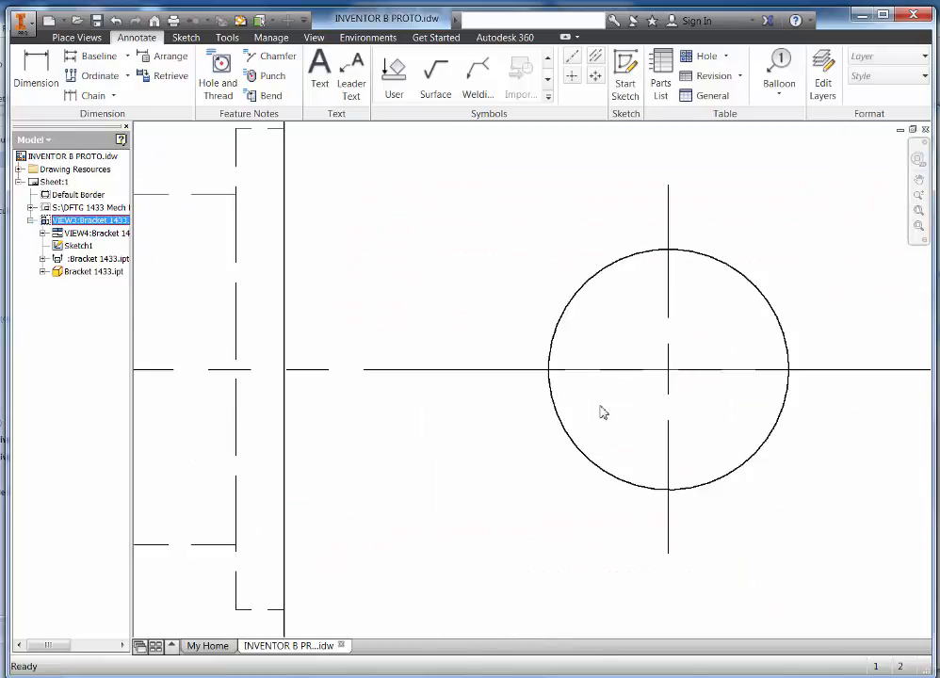
left_click(592, 376)
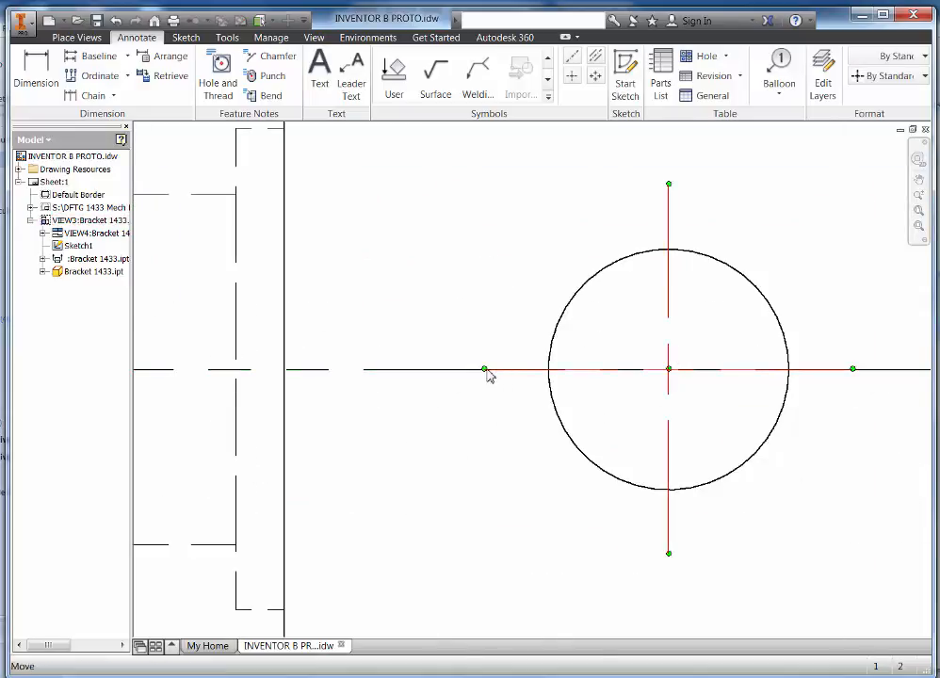
left_click_drag(486, 371, 643, 370)
left_click_drag(854, 370, 812, 370)
left_click_drag(722, 365, 710, 375)
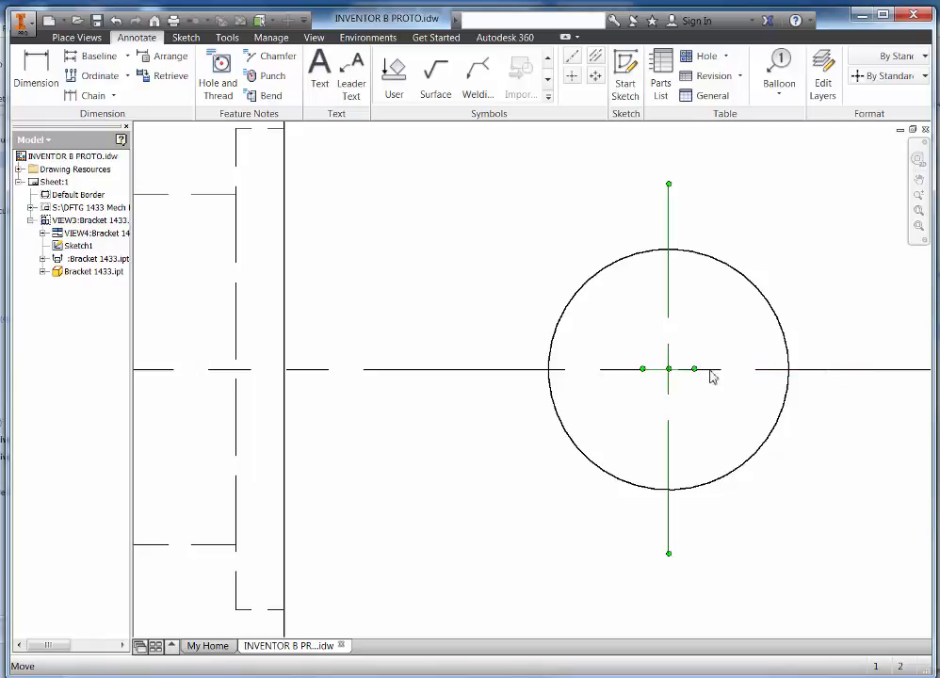
left_click(716, 439)
- Add a hole note to the top view's large counterbored hole, with its text placed above the bracket's upper edge
scroll(718, 439, "down", 5)
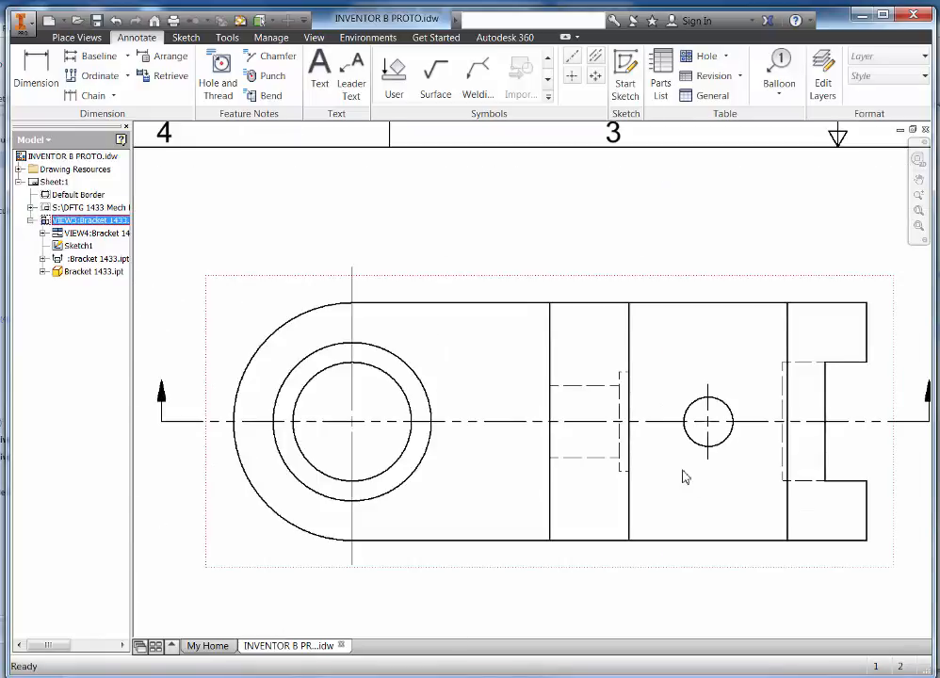
scroll(685, 478, "down", 5)
mouse_move(709, 500)
middle_mouse_down()
mouse_move(559, 357)
mouse_move(483, 363)
middle_mouse_up()
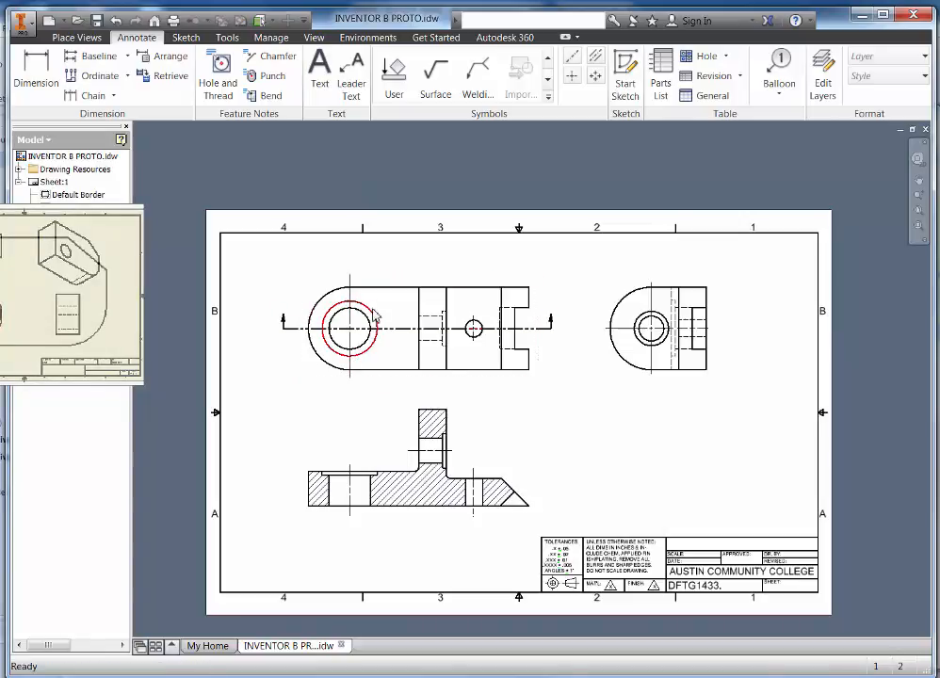
left_click(222, 96)
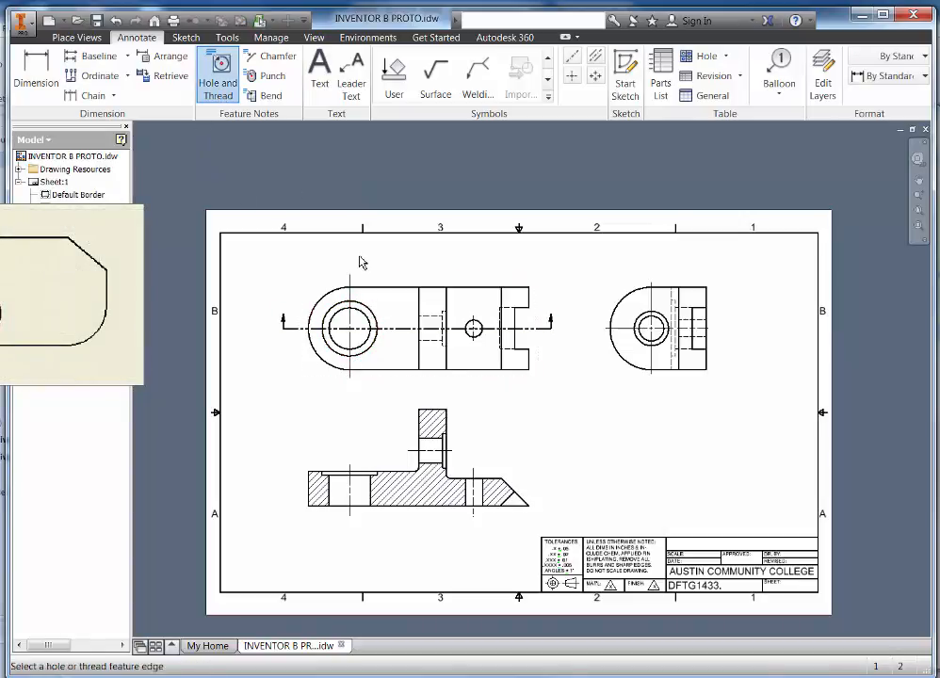
left_click(368, 307)
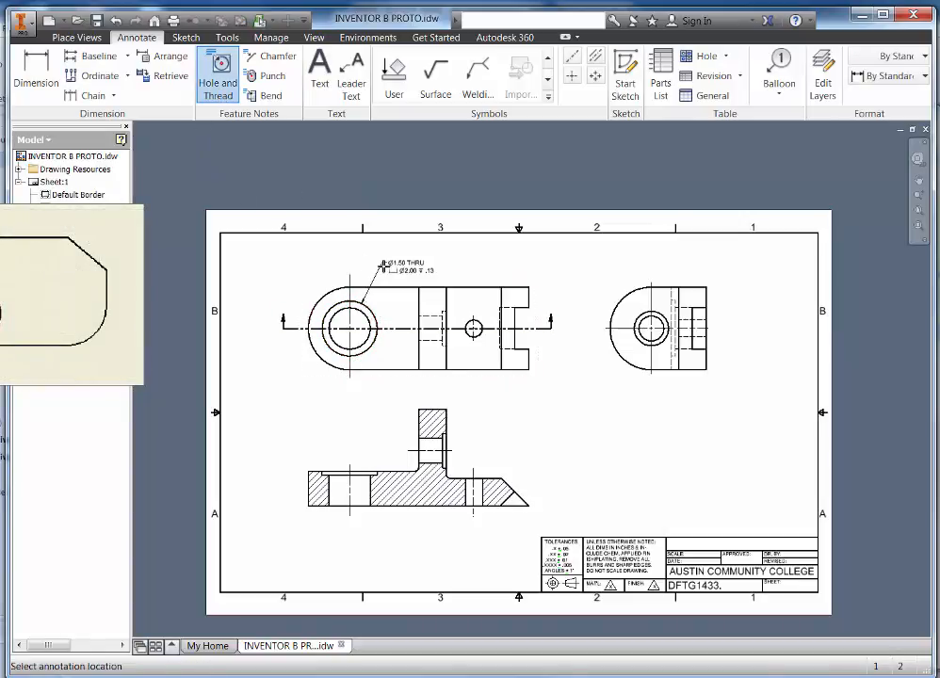
left_click(389, 259)
scroll(405, 266, "up", 5)
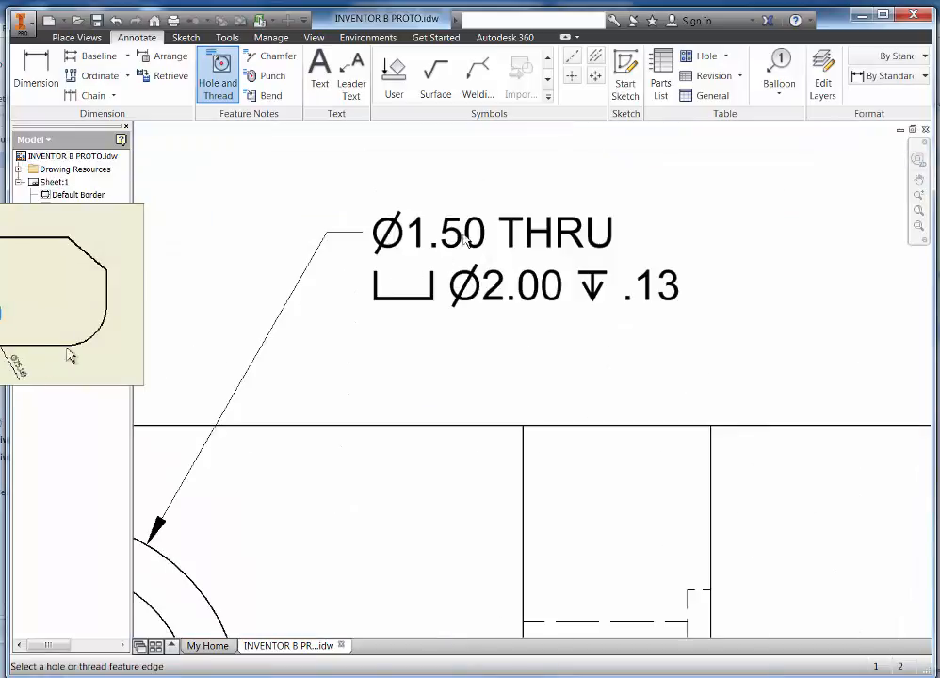
scroll(534, 326, "down", 2)
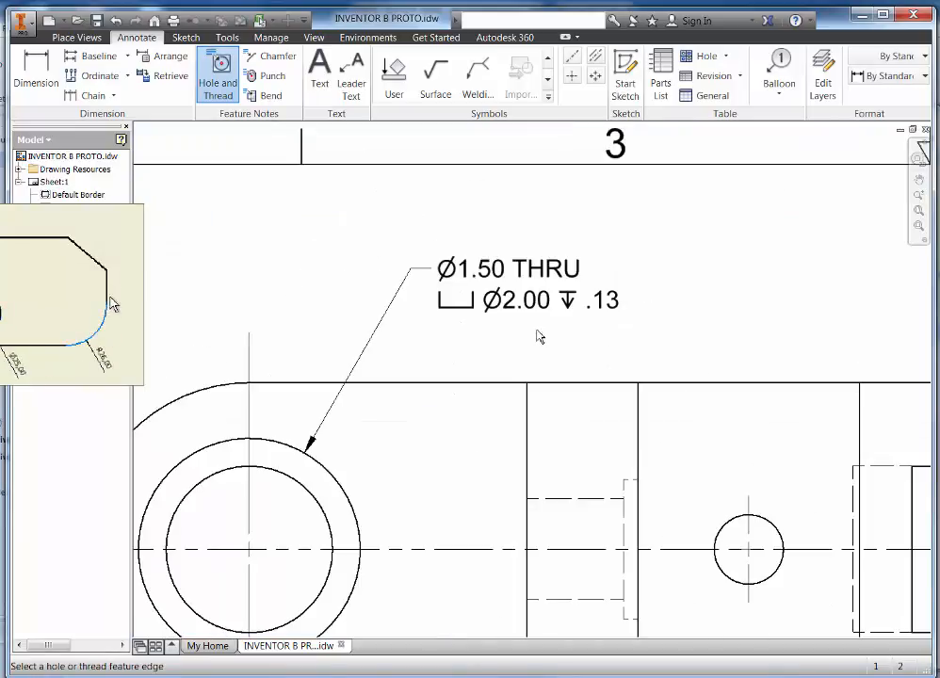
key("Escape")
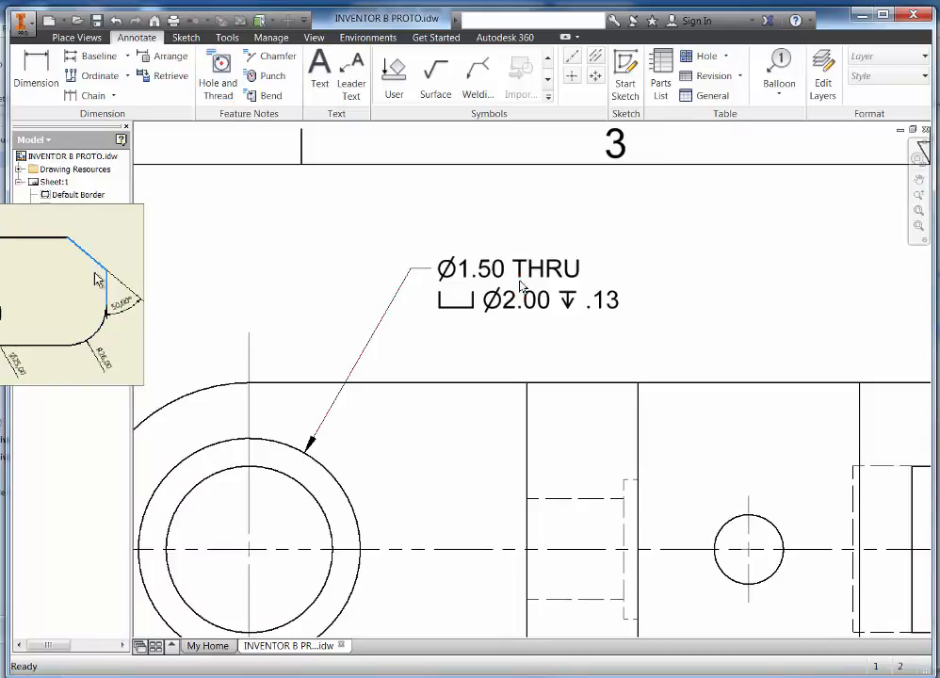
- Turn off the default format for the counterbored hole's note and delete THRU from its text
left_click(521, 279)
double_click(520, 279)
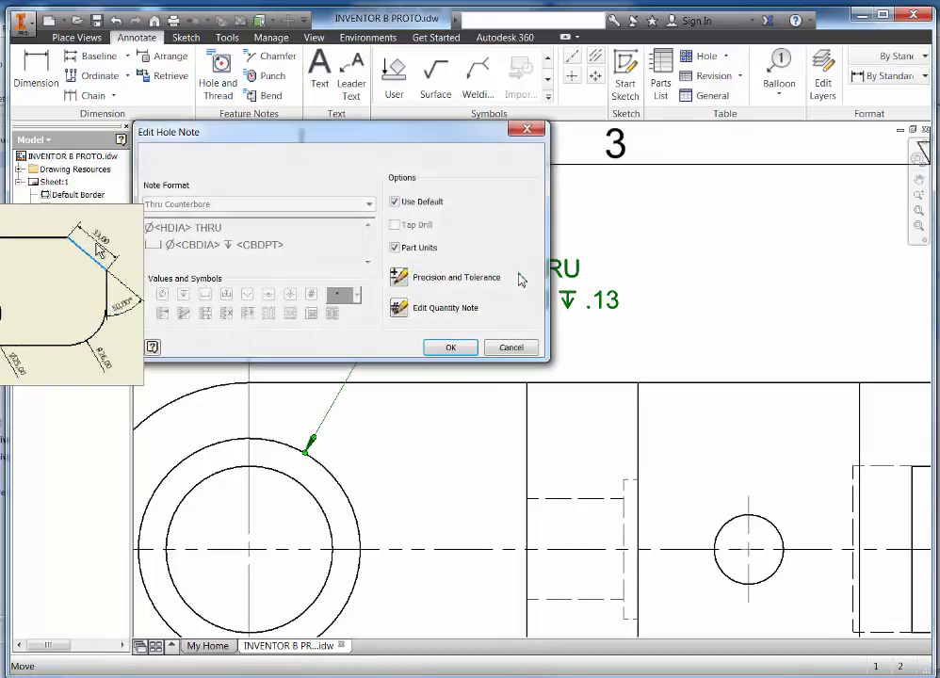
left_click_drag(375, 141, 488, 168)
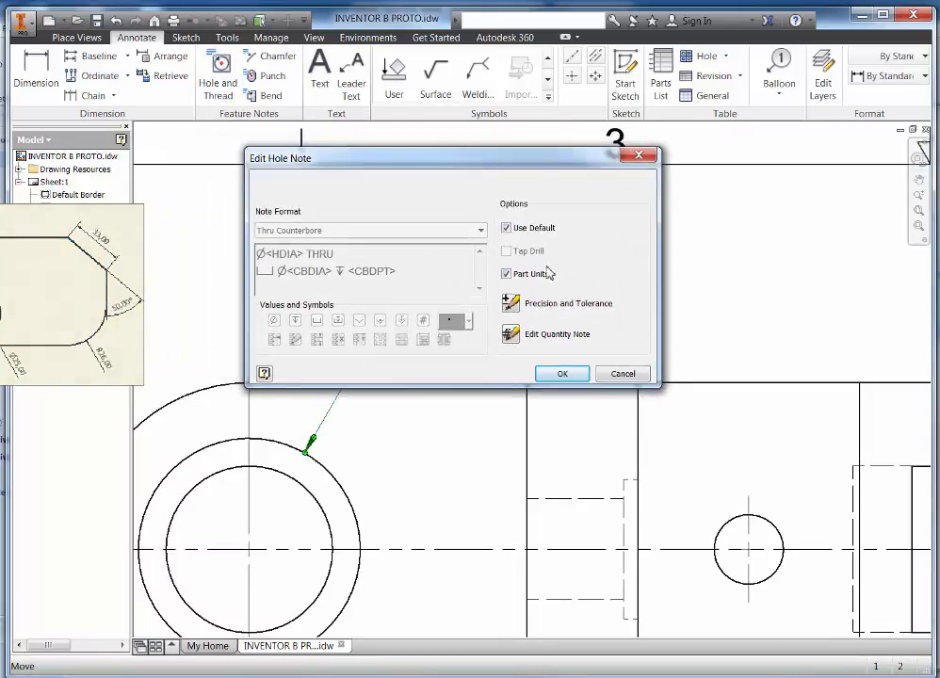
left_click(507, 228)
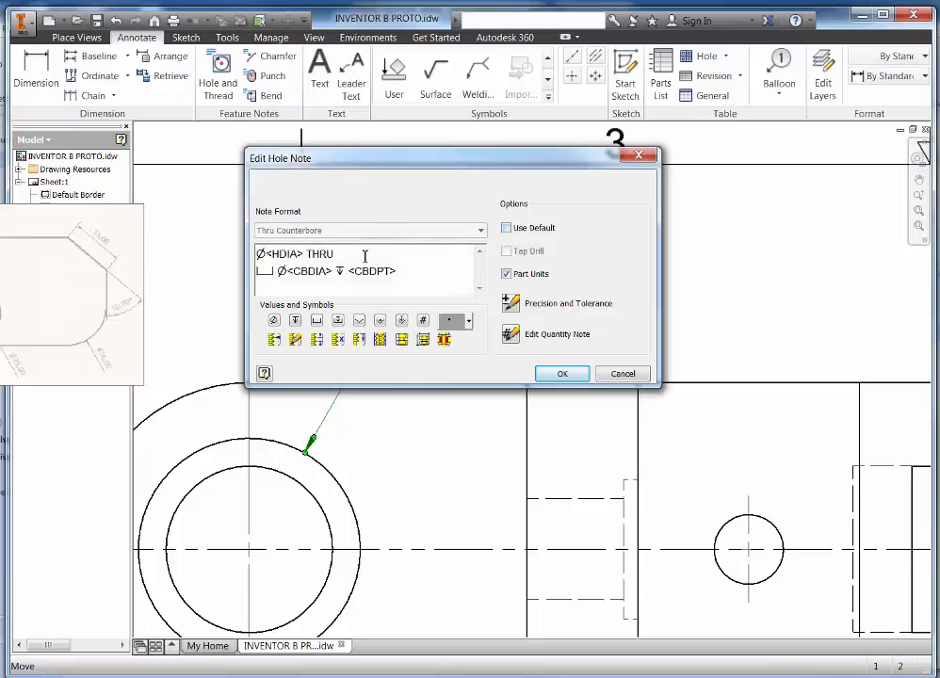
left_click_drag(354, 252, 303, 253)
key("Delete")
left_click(566, 374)
scroll(713, 325, "down", 5)
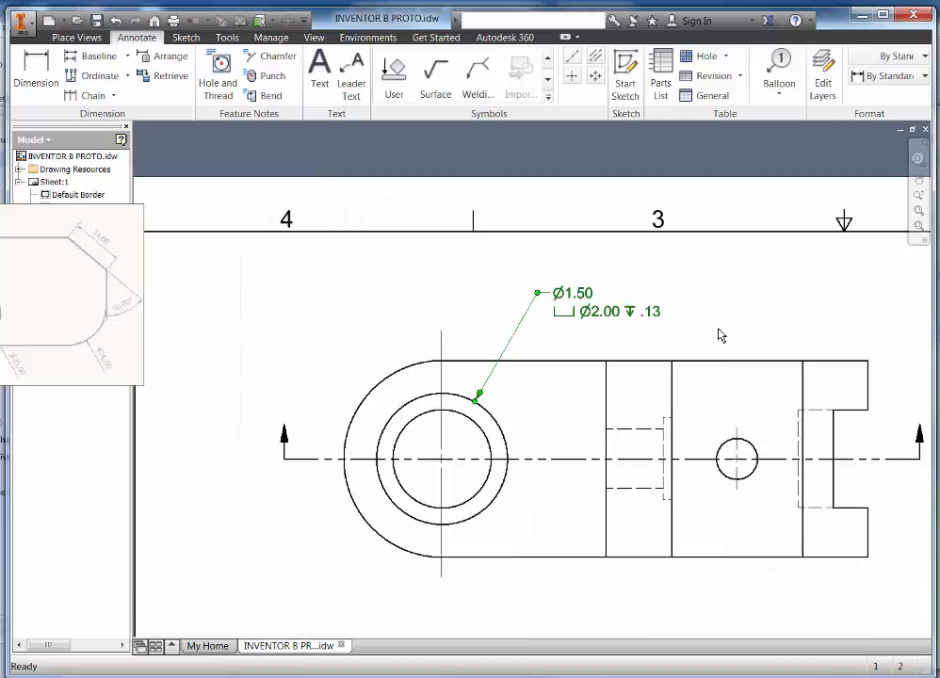
- Review the layout of the sheet, including the top, side and section views and the counterbore note
middle_click_drag(754, 463, 529, 328)
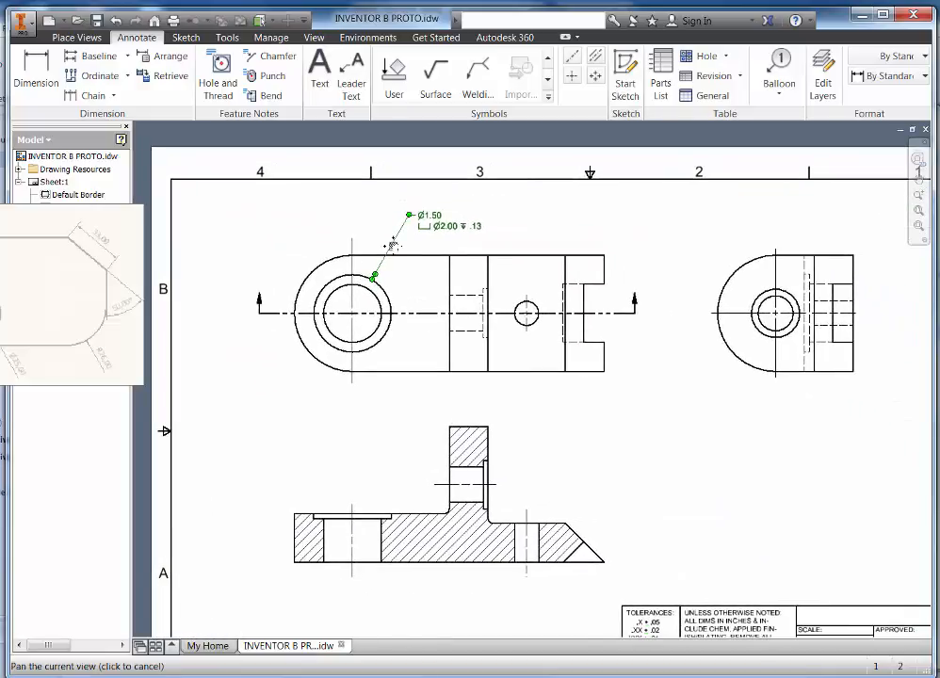
mouse_move(607, 431)
middle_mouse_down()
mouse_move(551, 394)
mouse_move(562, 394)
middle_mouse_up()
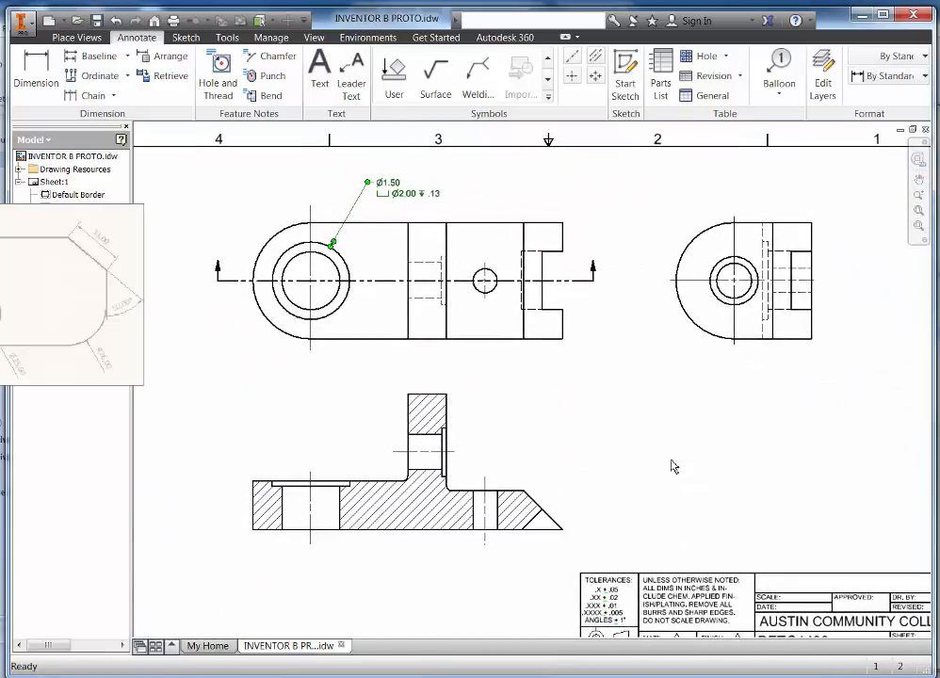
left_click(73, 155)
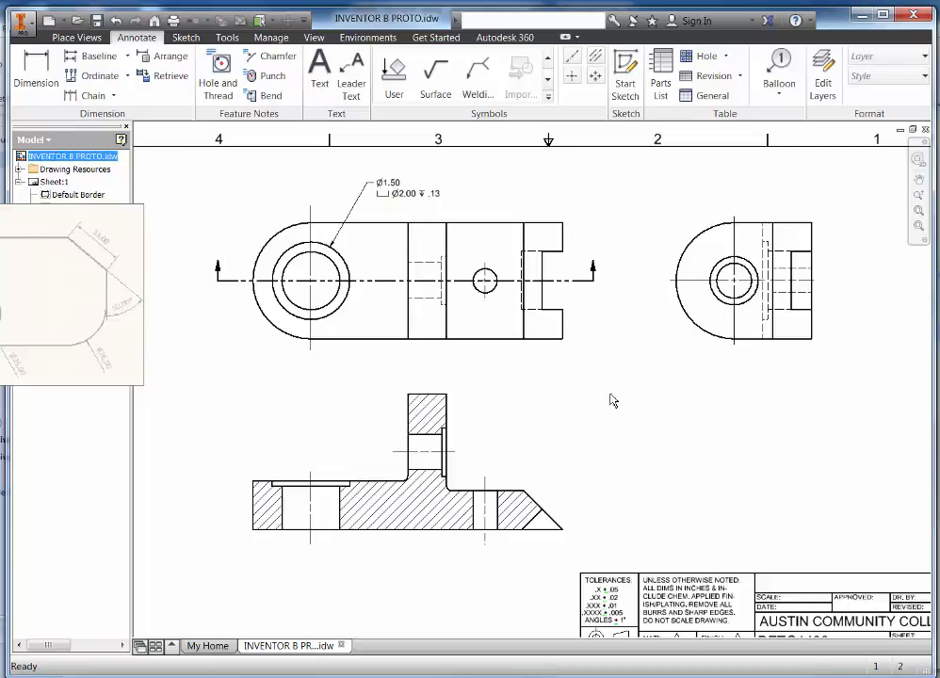
middle_click_drag(639, 374, 637, 399)
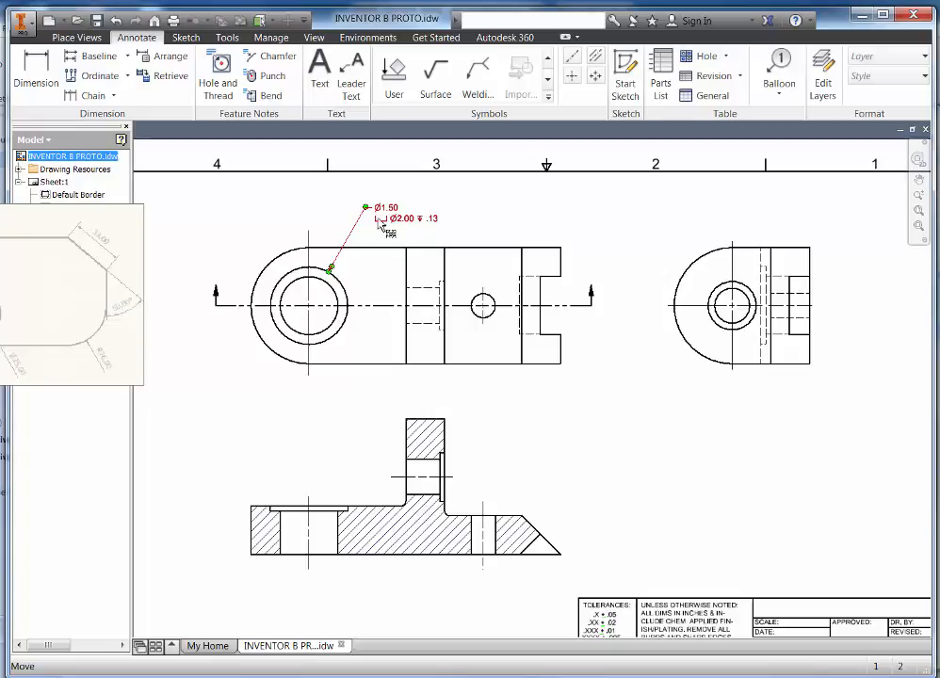
scroll(640, 433, "down", 3)
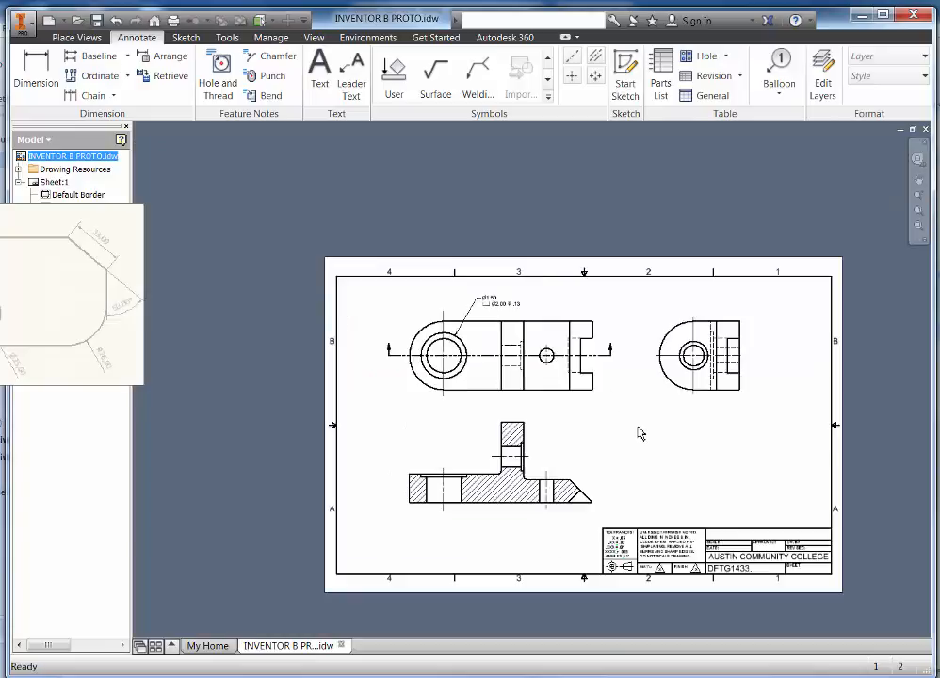
scroll(431, 452, "up", 3)
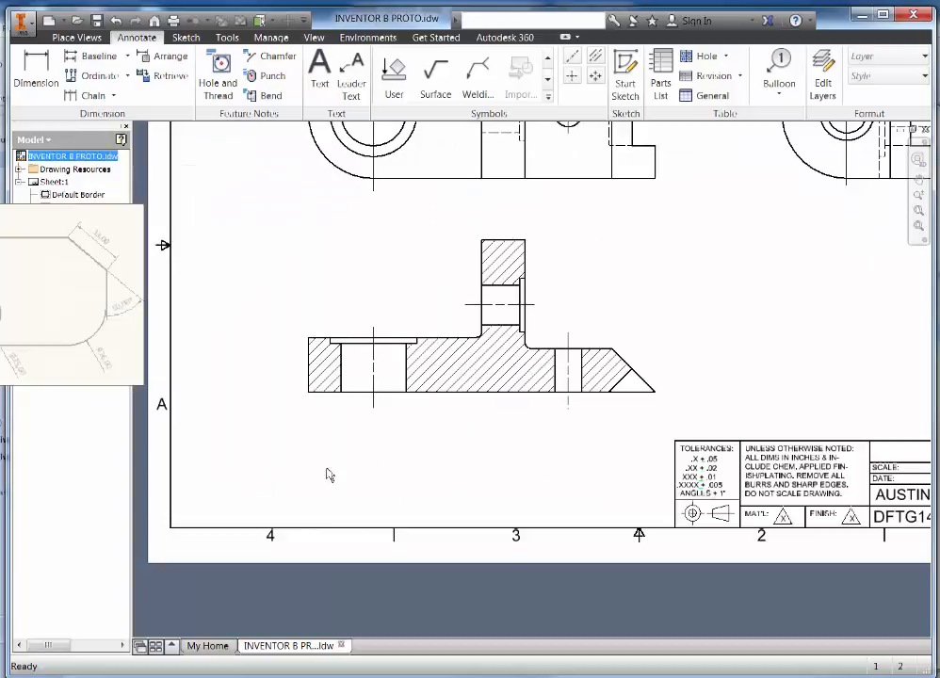
scroll(775, 350, "down", 3)
mouse_move(775, 350)
middle_mouse_down()
mouse_move(617, 452)
mouse_move(598, 435)
middle_mouse_up()
scroll(556, 395, "up", 3)
scroll(562, 397, "down", 2)
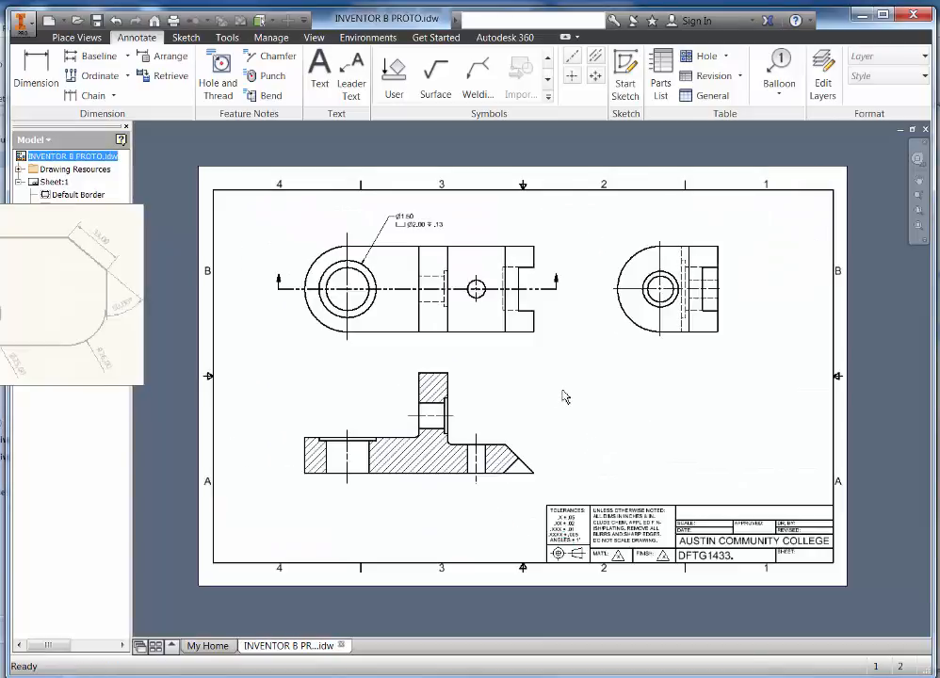